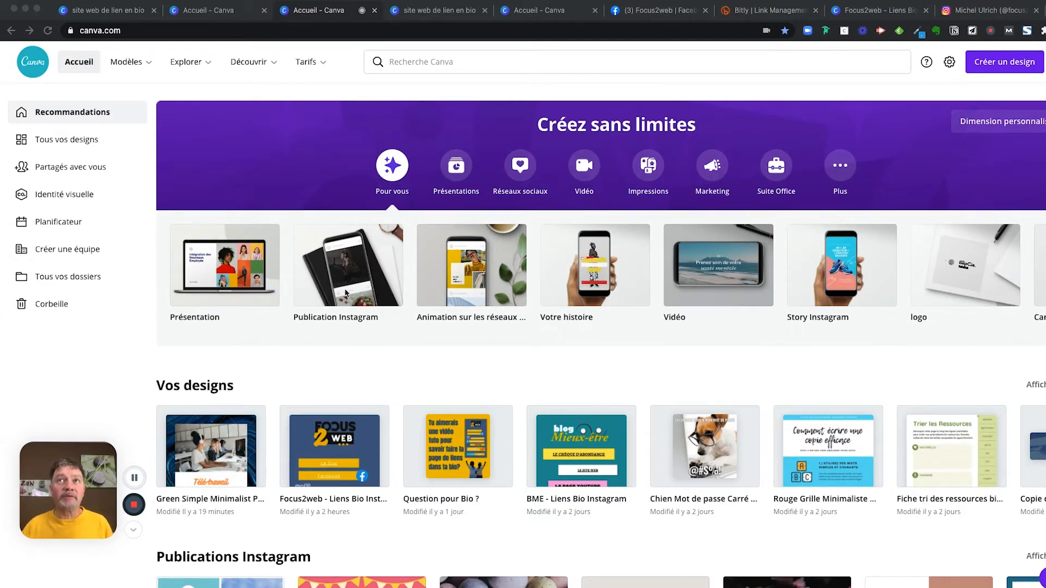
# - Rerun the recent search 'site web de lien en bio' and browse the template results
pyautogui.click(443, 62)
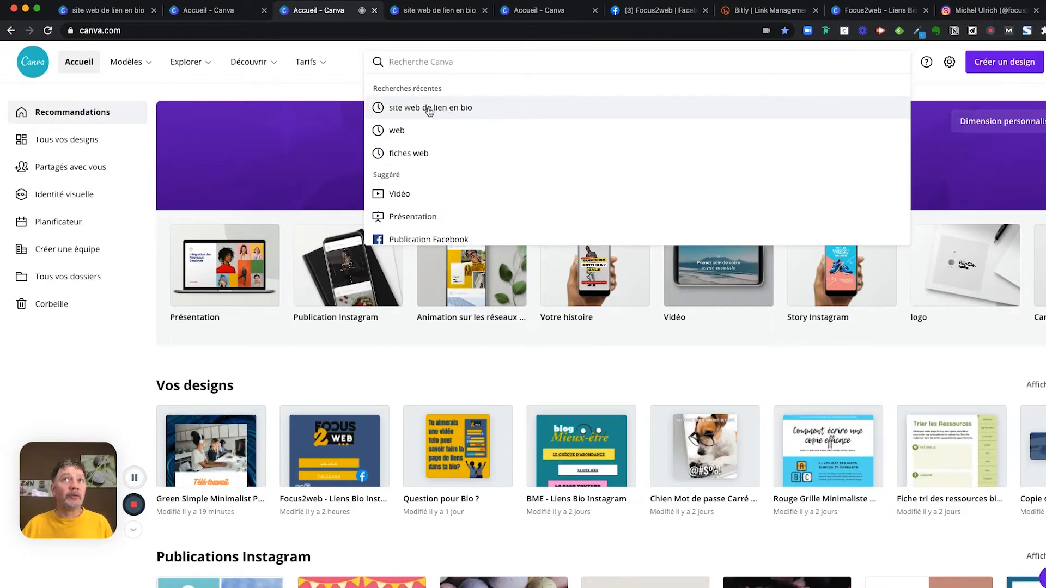
pyautogui.click(430, 109)
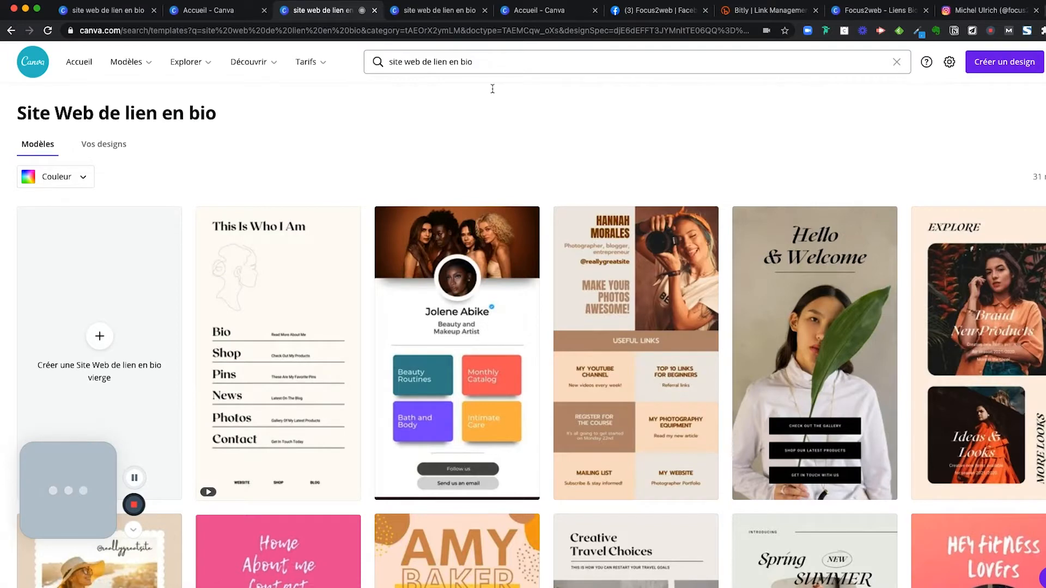
pyautogui.scroll(-1, 363, 191)
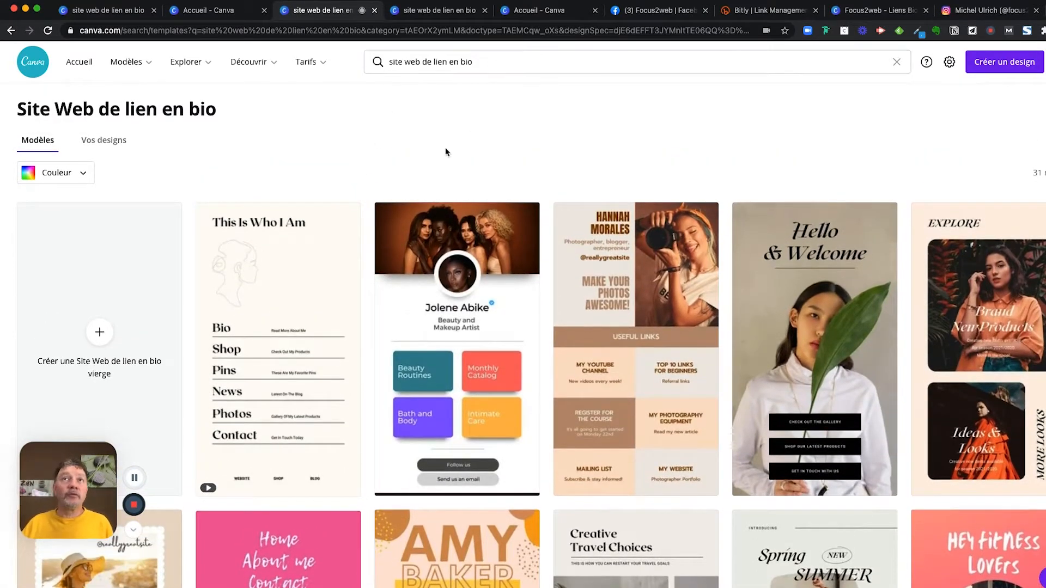
pyautogui.scroll(-3, 365, 239)
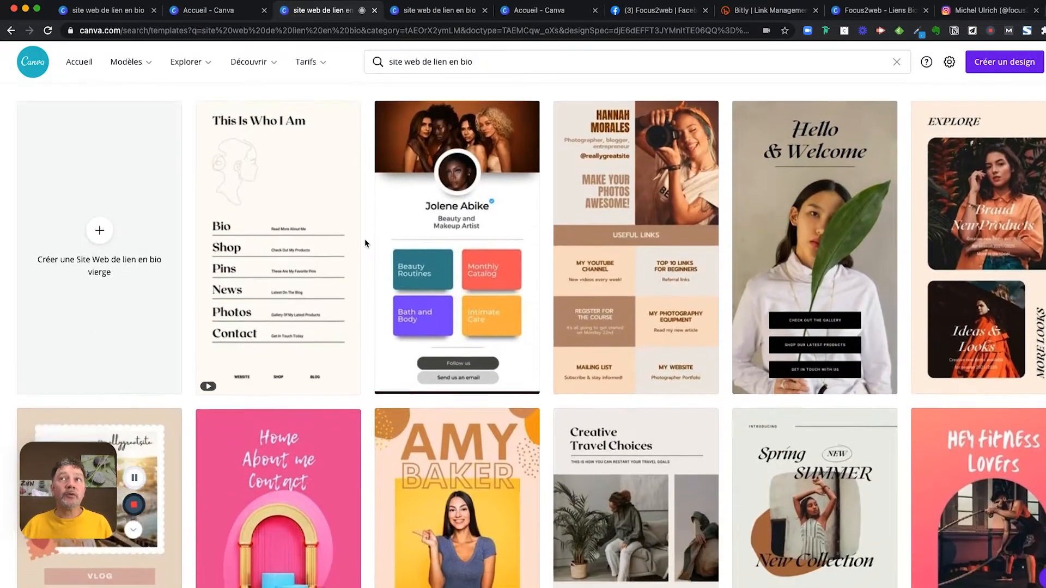
pyautogui.scroll(-4, 366, 239)
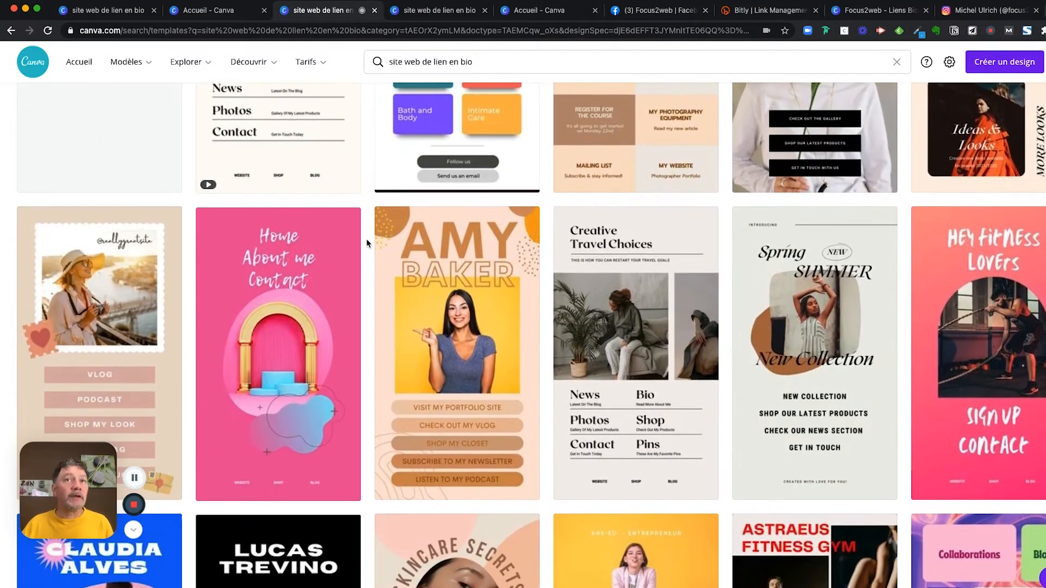
pyautogui.scroll(-3, 366, 238)
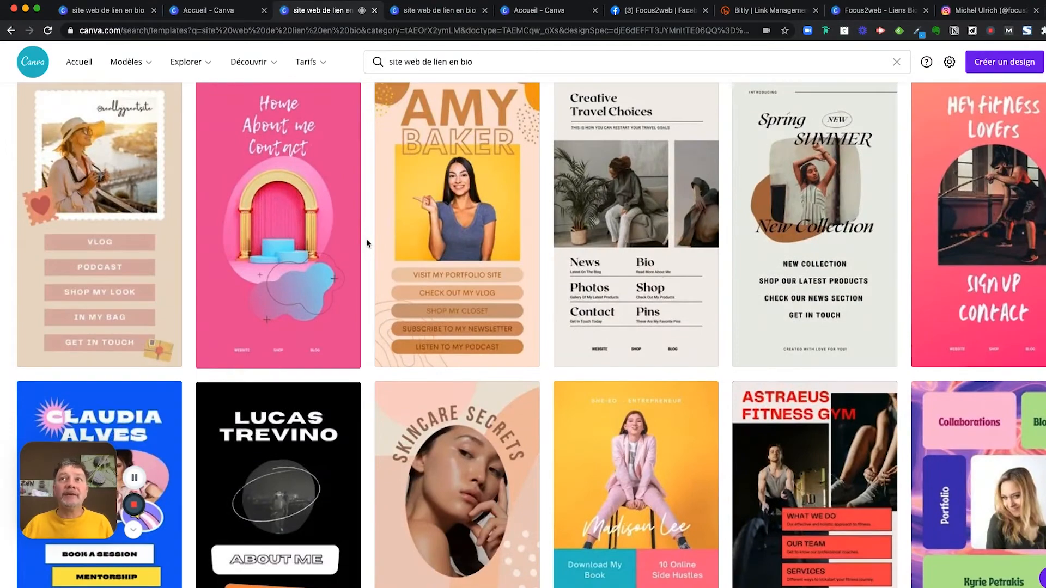
pyautogui.scroll(-4, 366, 238)
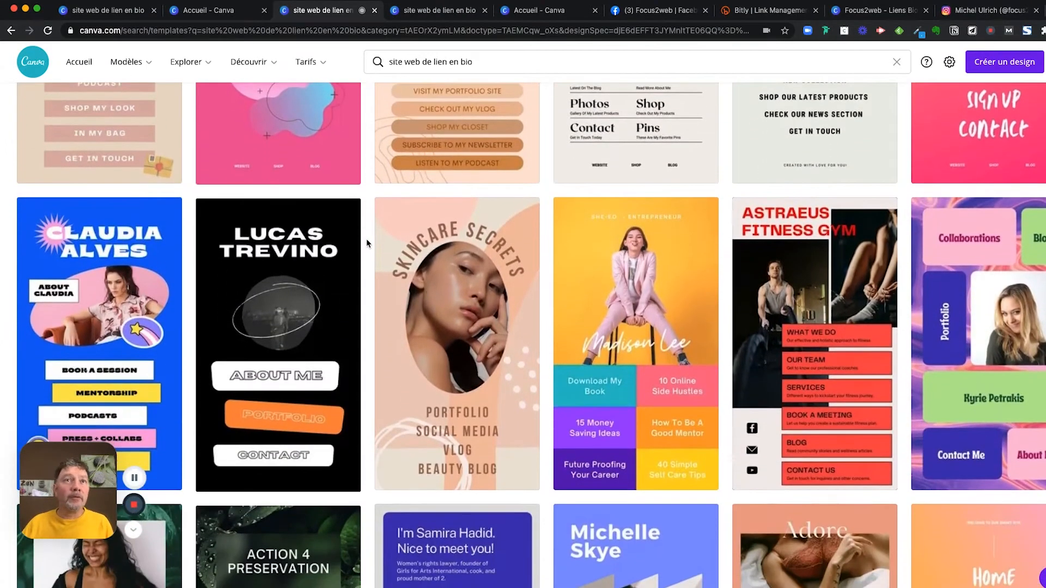
pyautogui.scroll(6, 366, 239)
pyautogui.scroll(-2, 366, 239)
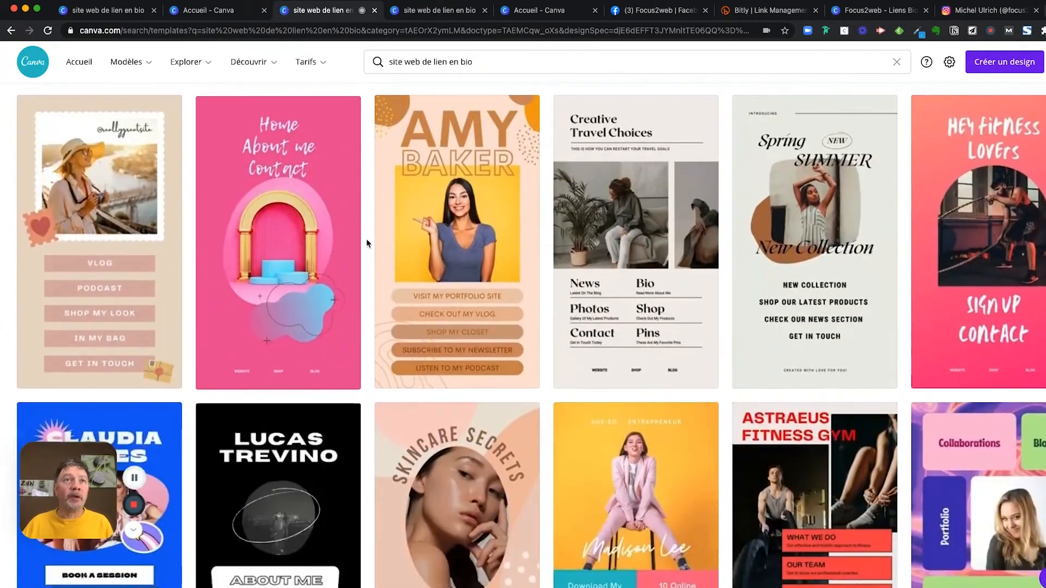
pyautogui.moveTo(161, 279)
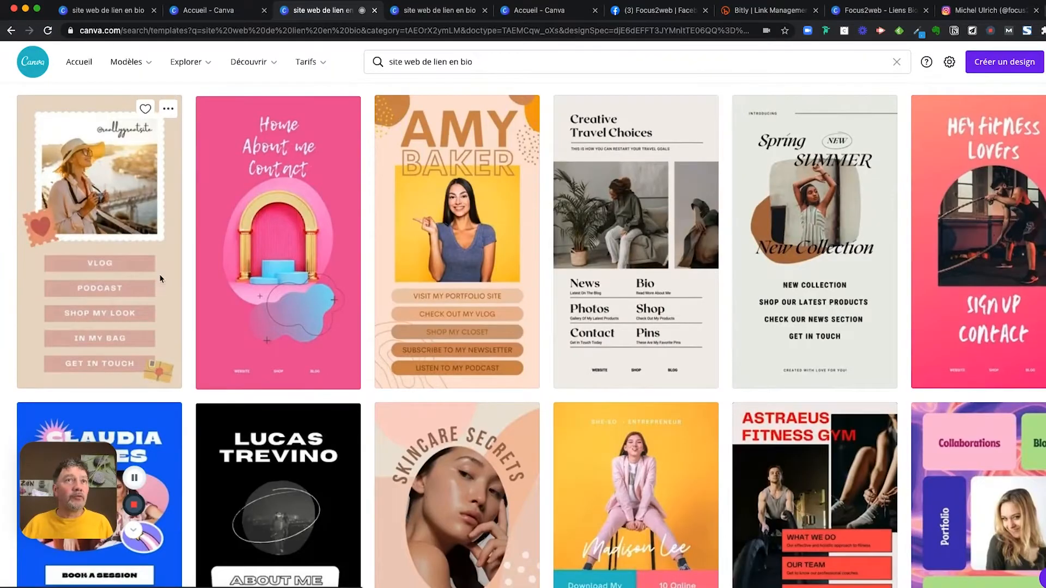
pyautogui.click(161, 279)
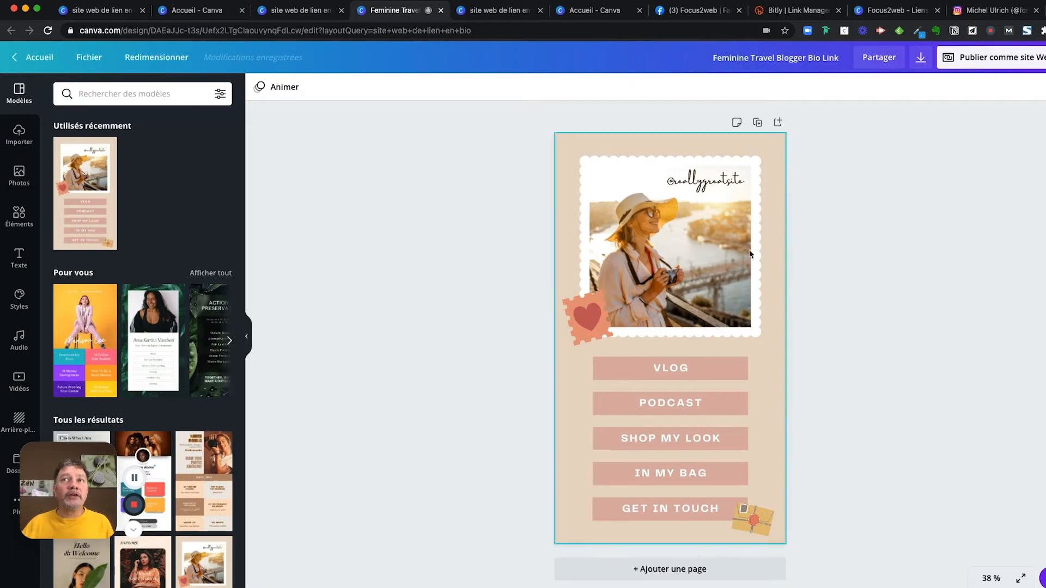
pyautogui.click(718, 242)
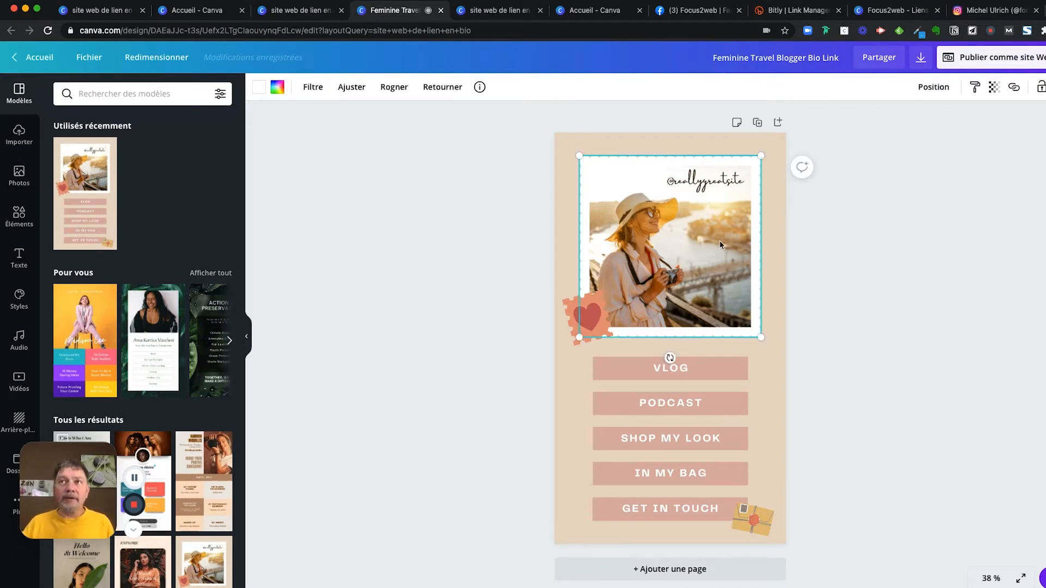
pyautogui.press('Delete')
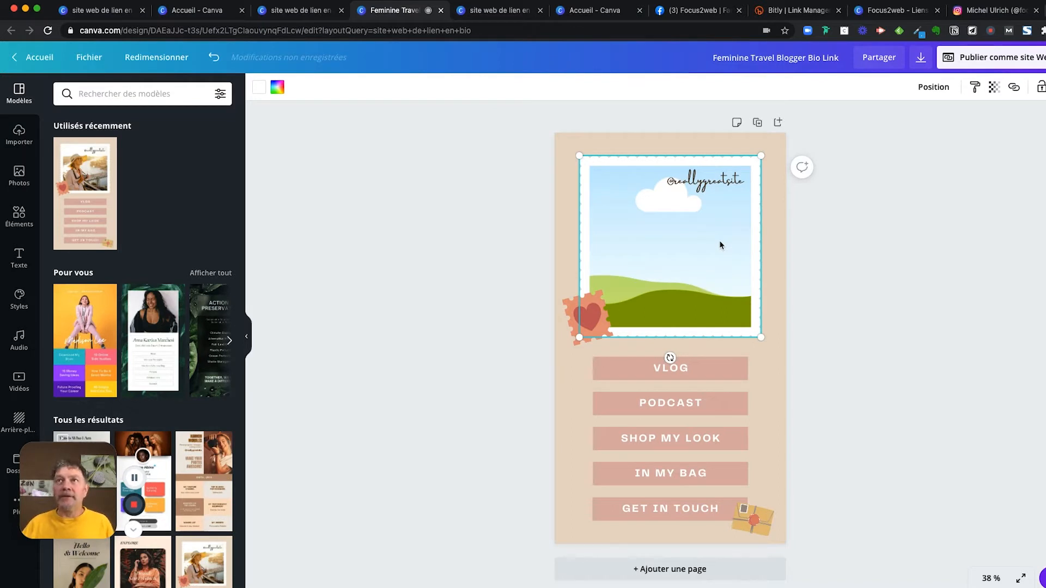
pyautogui.press('Delete')
pyautogui.click(715, 187)
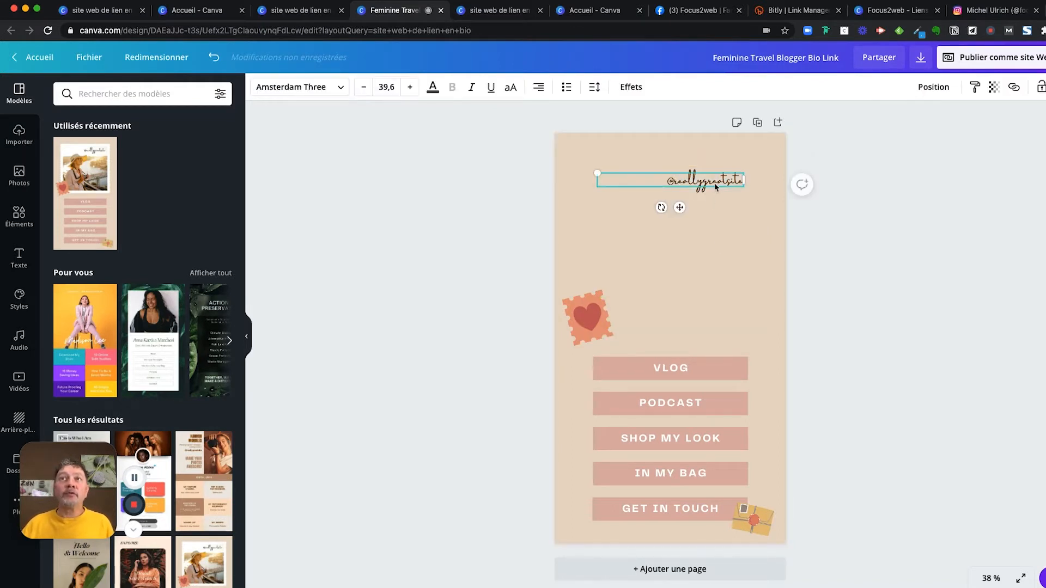
pyautogui.press('Delete')
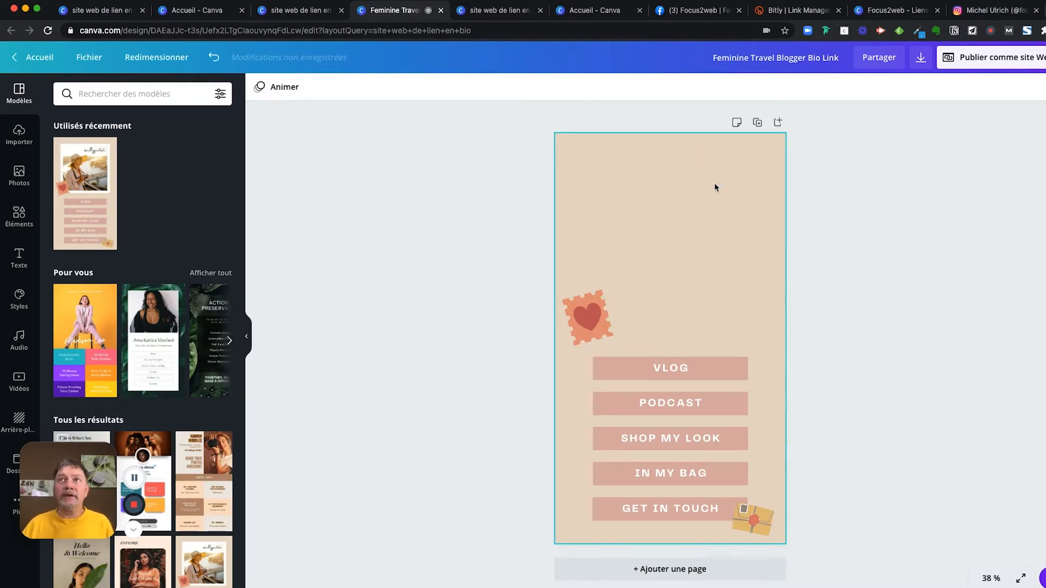
pyautogui.click(568, 154)
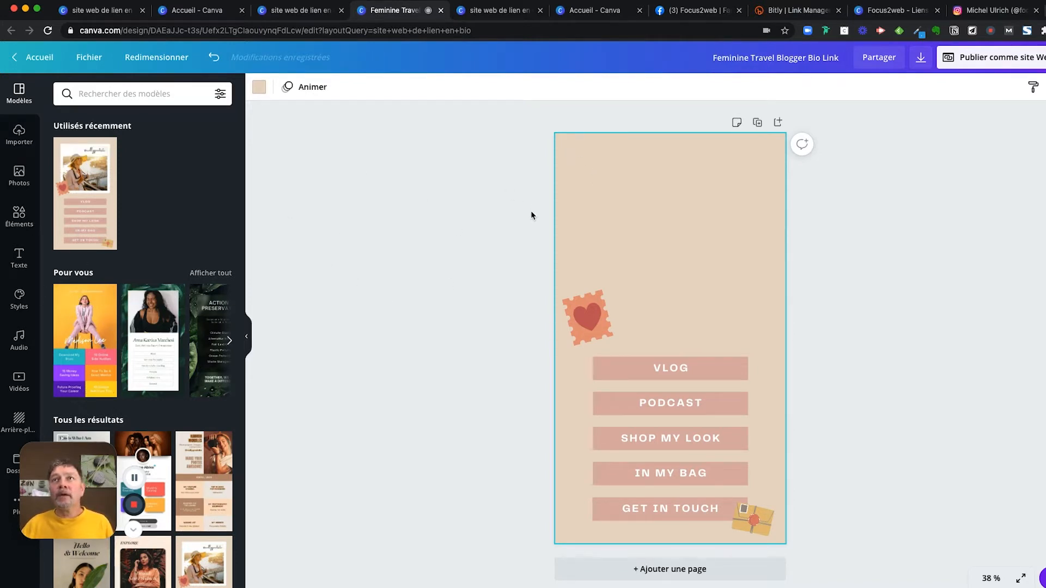
# - Set the page background to Focus2web navy blue and delete the heart stamp
pyautogui.click(259, 87)
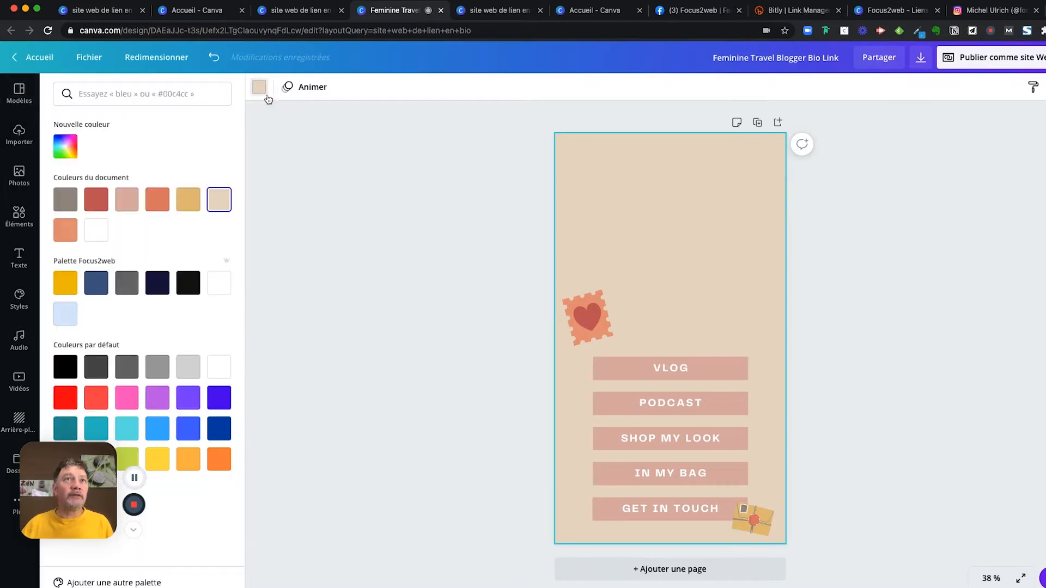
pyautogui.click(97, 285)
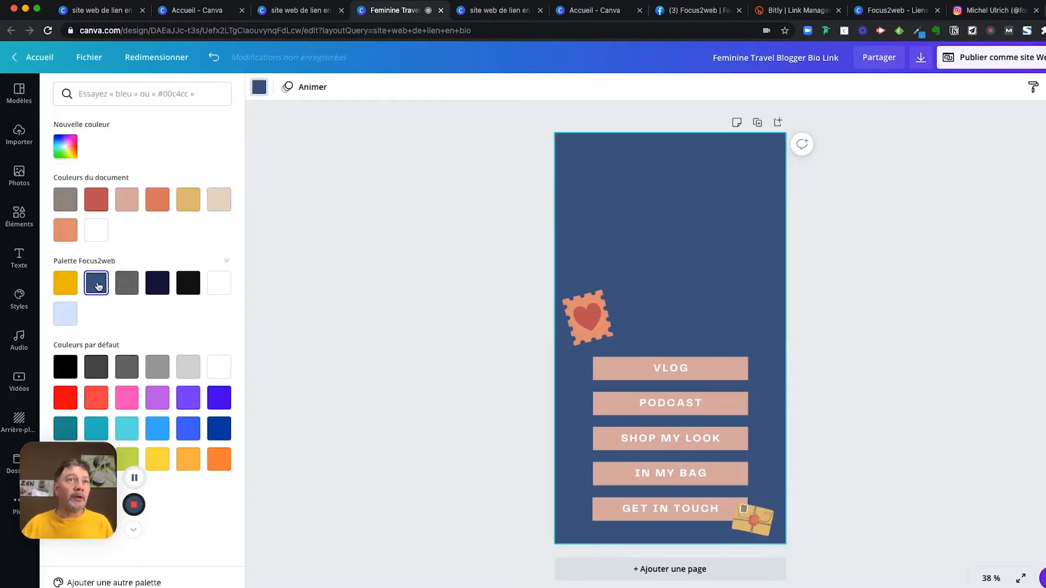
pyautogui.click(370, 233)
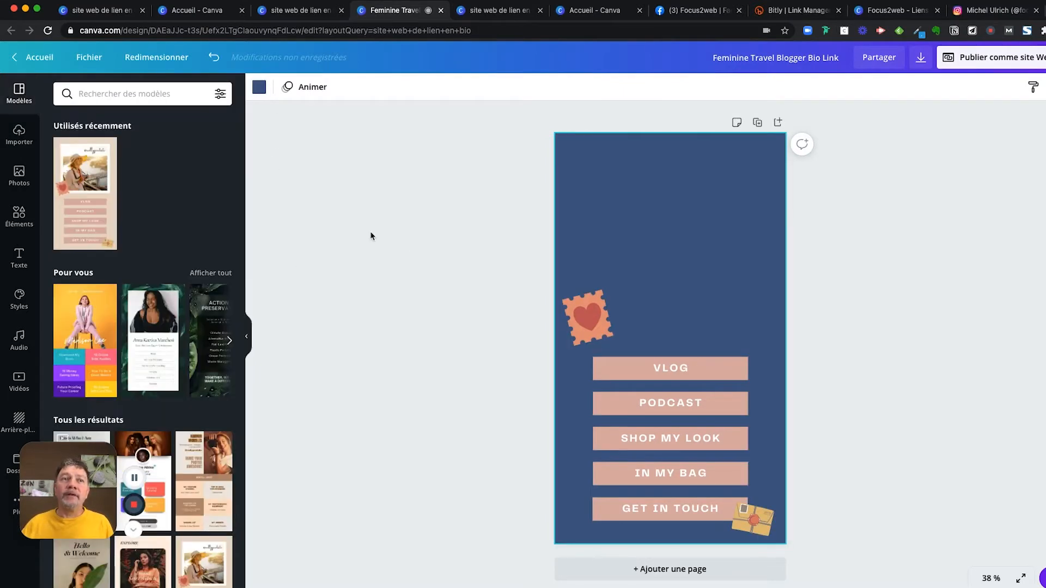
pyautogui.click(586, 328)
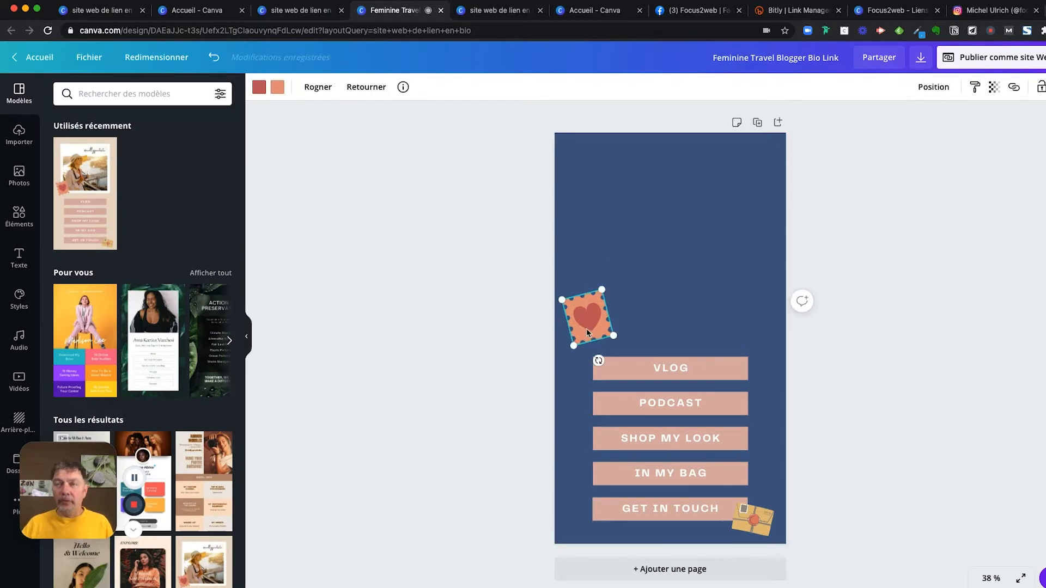
pyautogui.press('Delete')
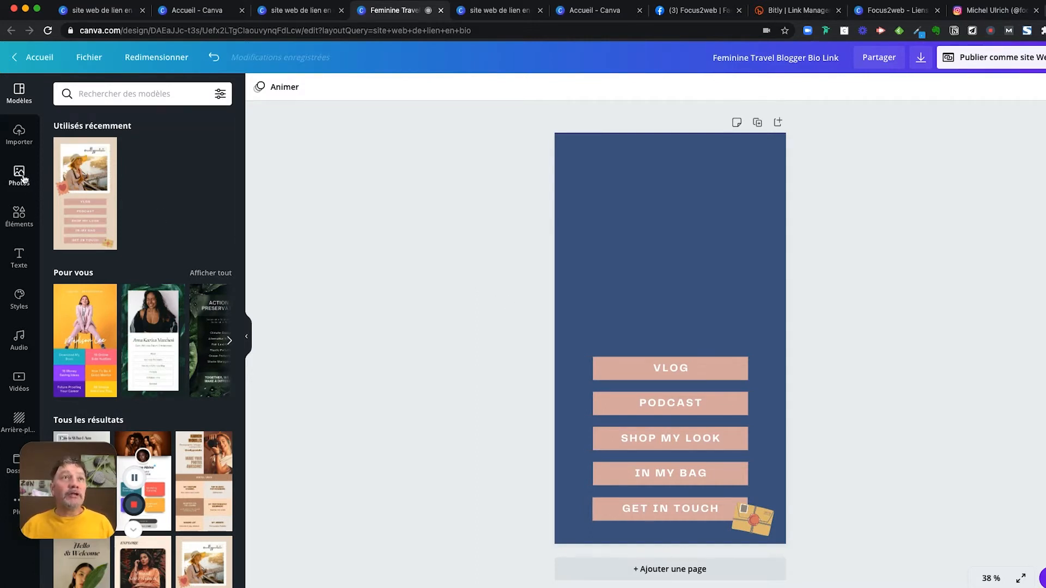
pyautogui.click(18, 133)
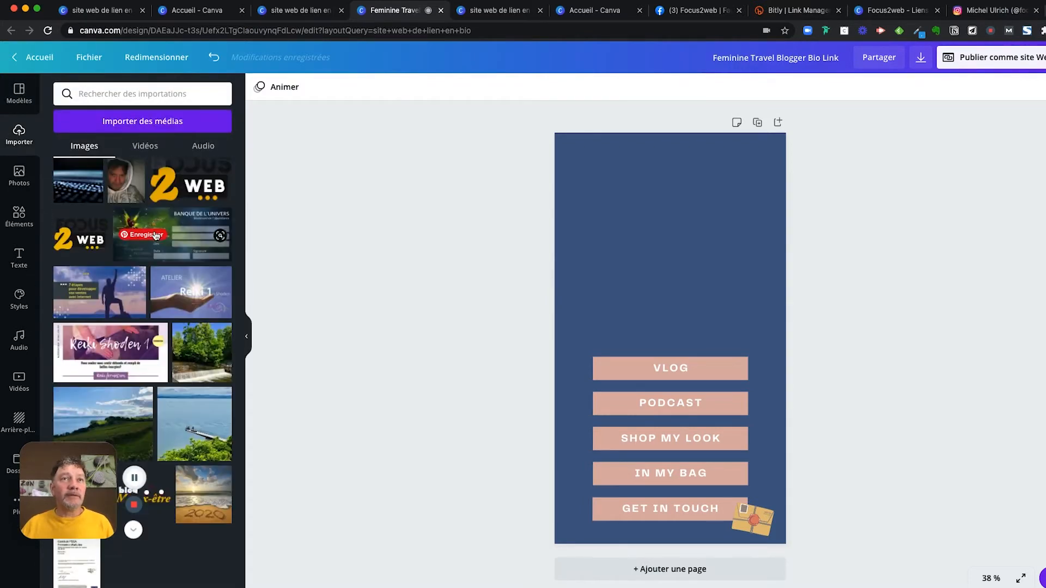
pyautogui.scroll(3, 195, 221)
pyautogui.scroll(3, 194, 221)
pyautogui.click(192, 259)
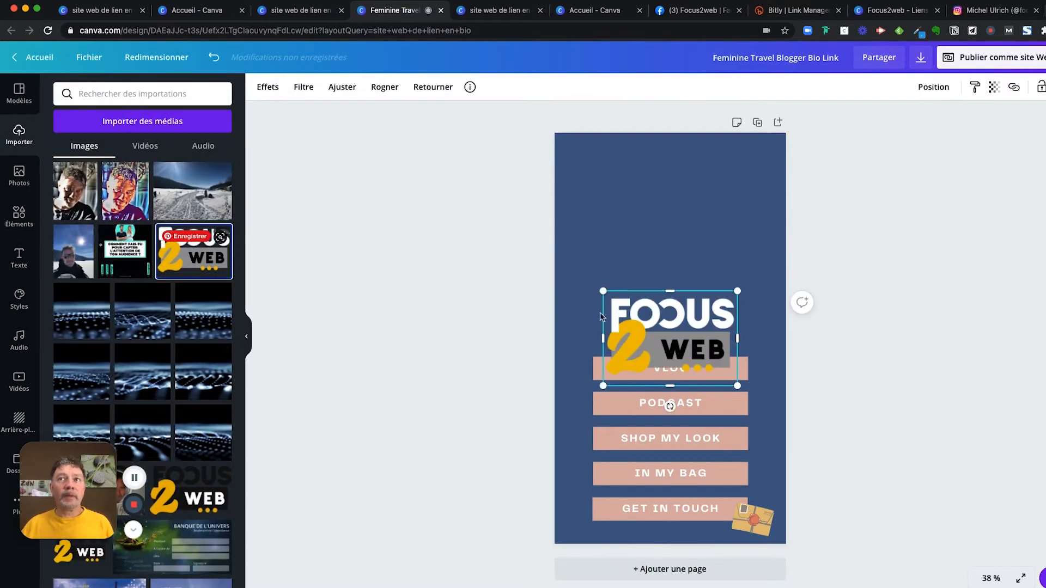
pyautogui.moveTo(654, 326); pyautogui.dragTo(653, 186)
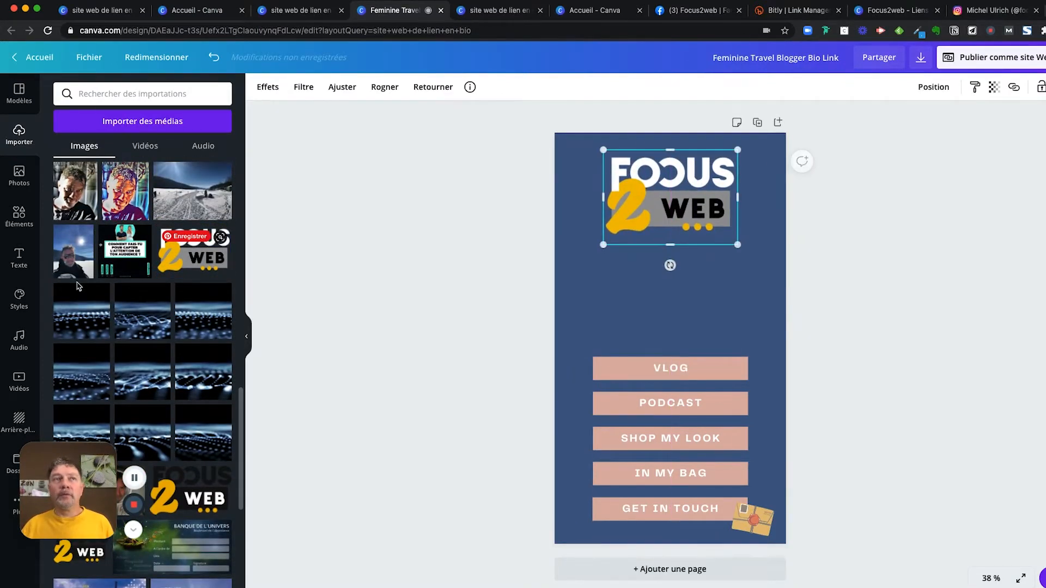
pyautogui.click(19, 179)
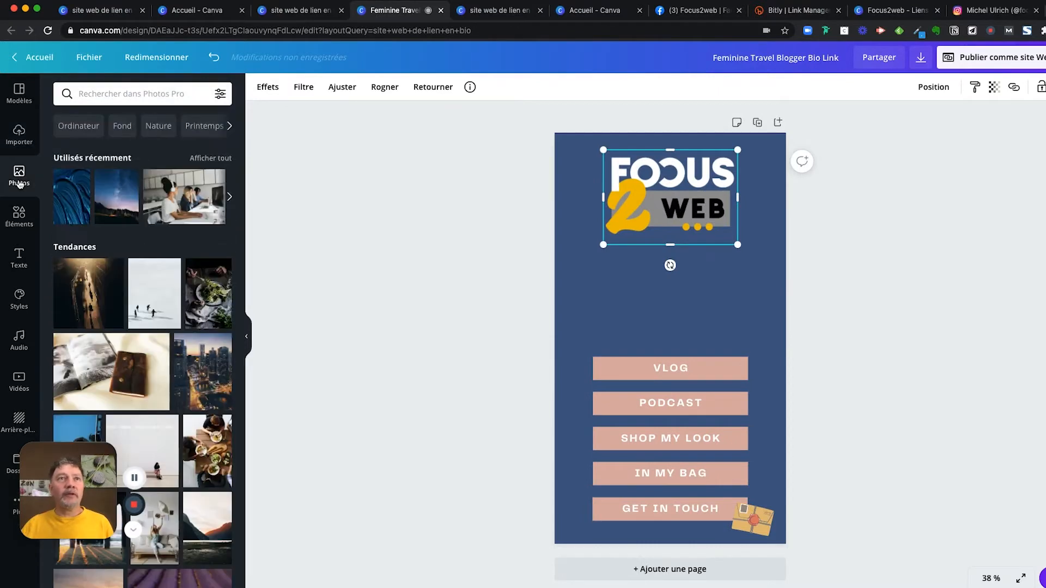
pyautogui.moveTo(674, 234); pyautogui.dragTo(674, 223)
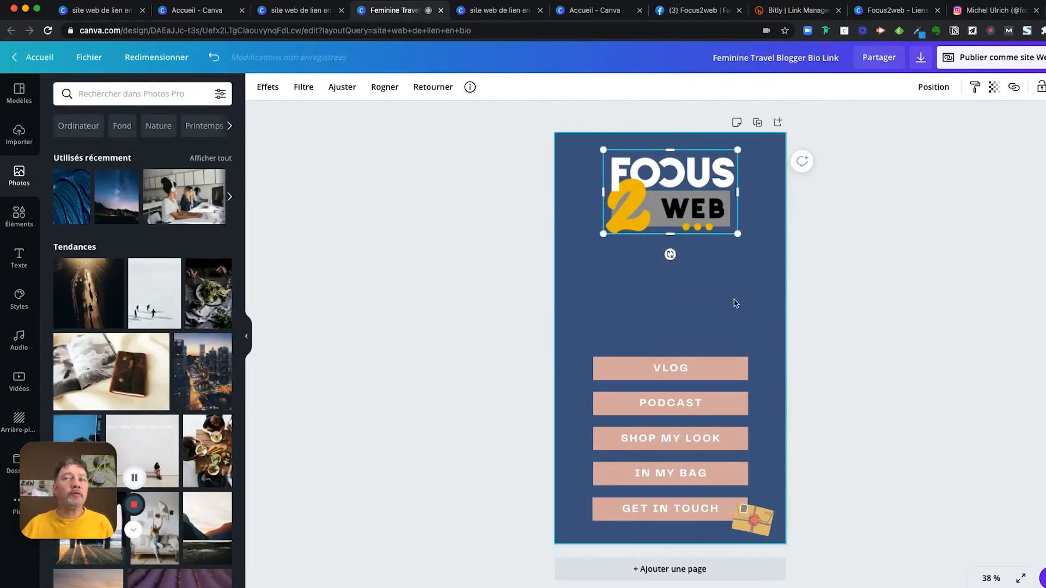
pyautogui.click(843, 306)
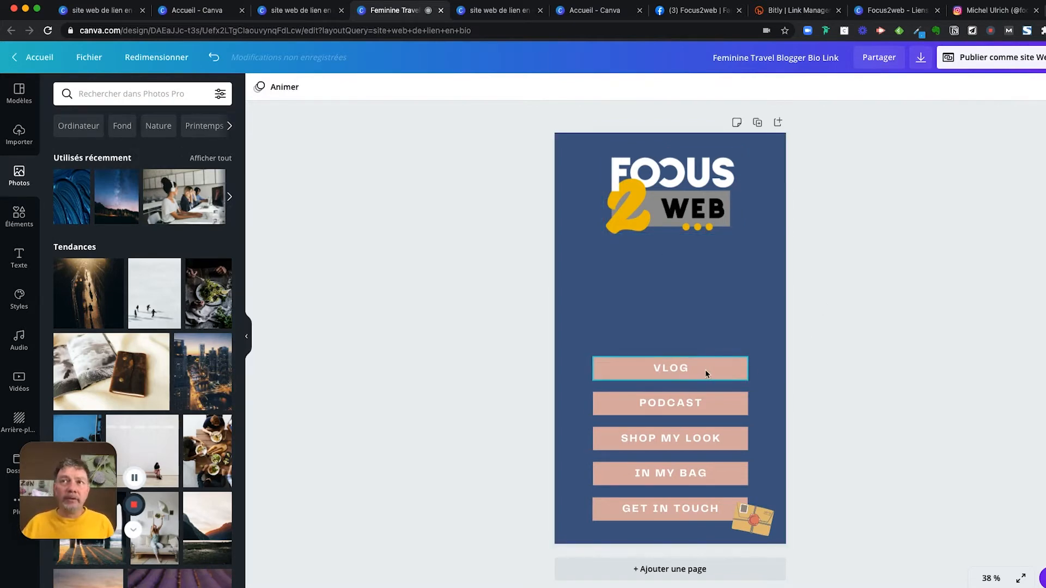
# - Move the VLOG button higher on the page and make it yellow
pyautogui.moveTo(705, 369); pyautogui.dragTo(706, 302)
pyautogui.doubleClick(683, 305)
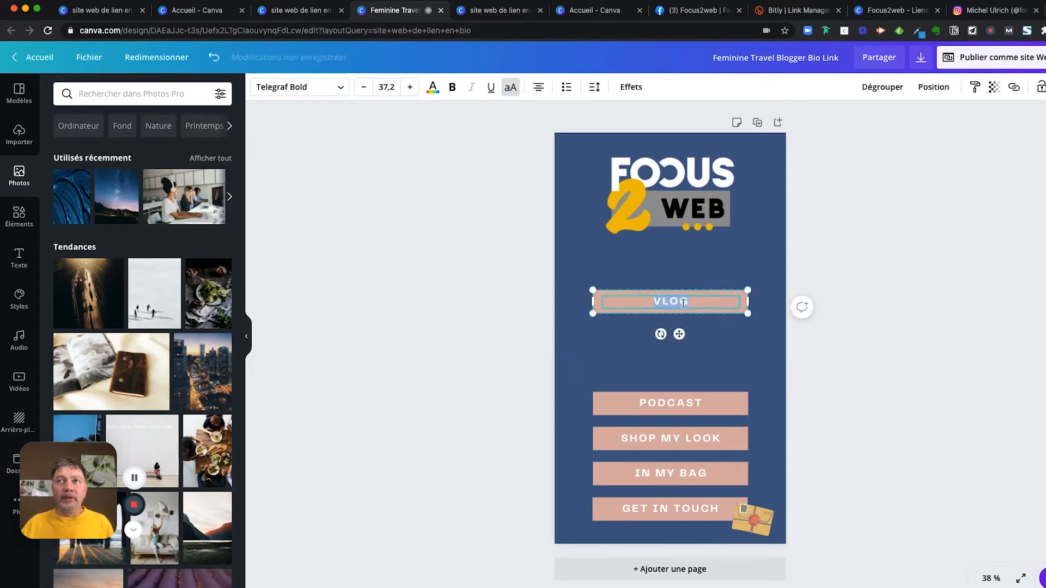
pyautogui.click(693, 303)
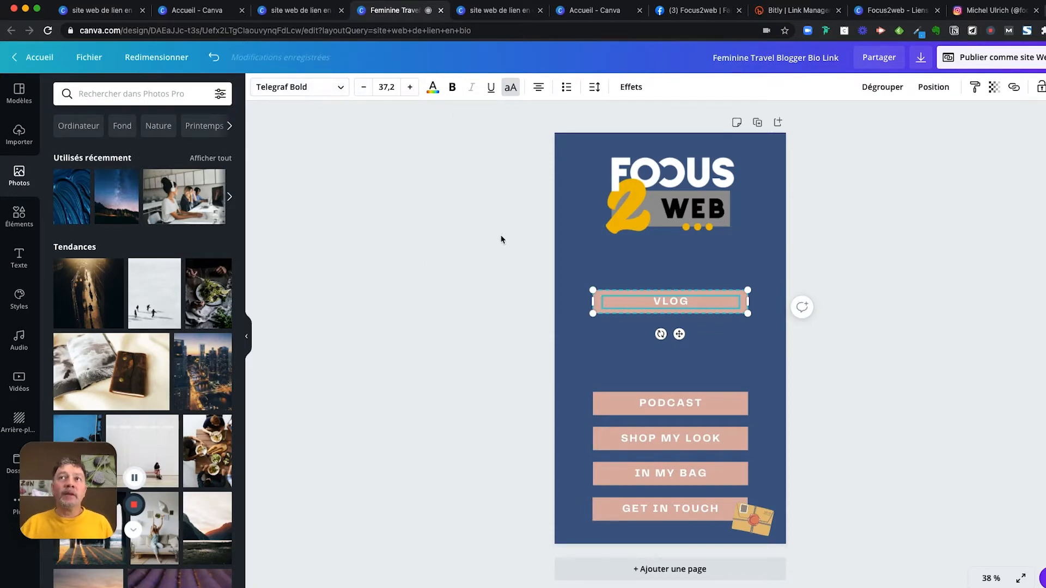
pyautogui.click(593, 302)
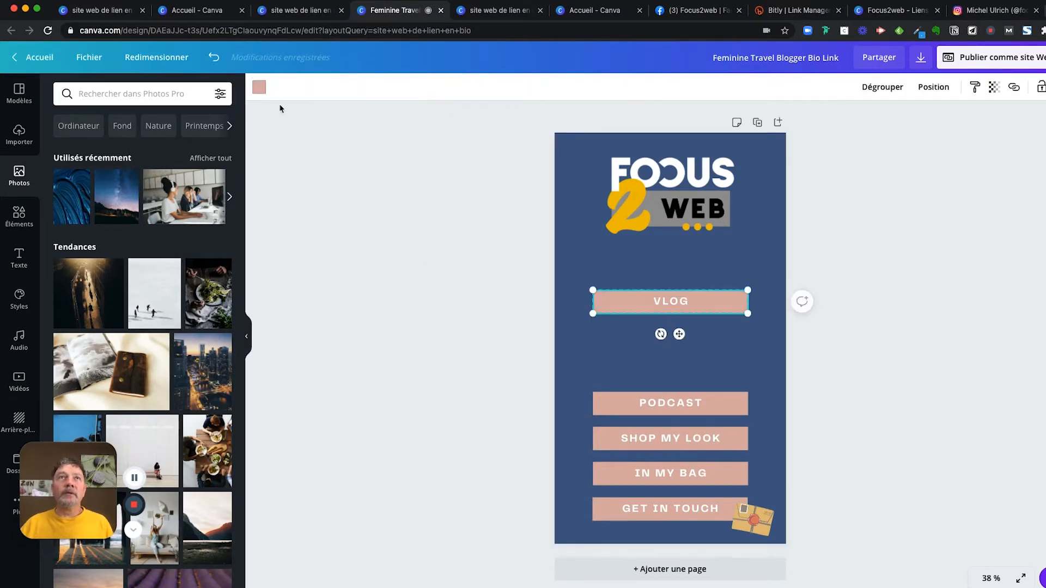
pyautogui.click(259, 87)
pyautogui.click(63, 283)
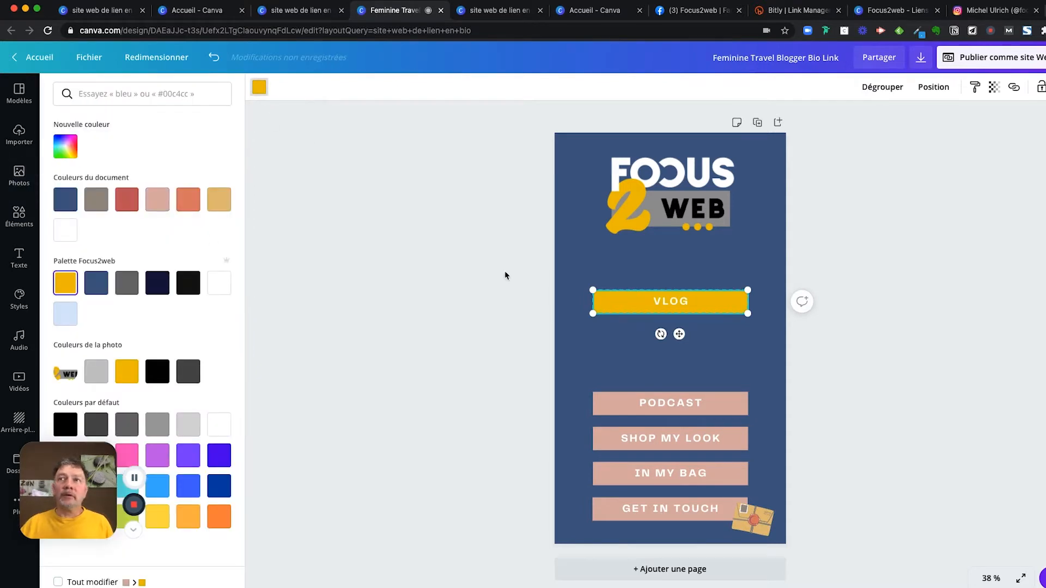
pyautogui.press('Escape')
# - Change the button text to 'MON SITE INTERNET' and shrink it to 36,2 to fit one line
pyautogui.doubleClick(671, 298)
pyautogui.write('MON SITE')
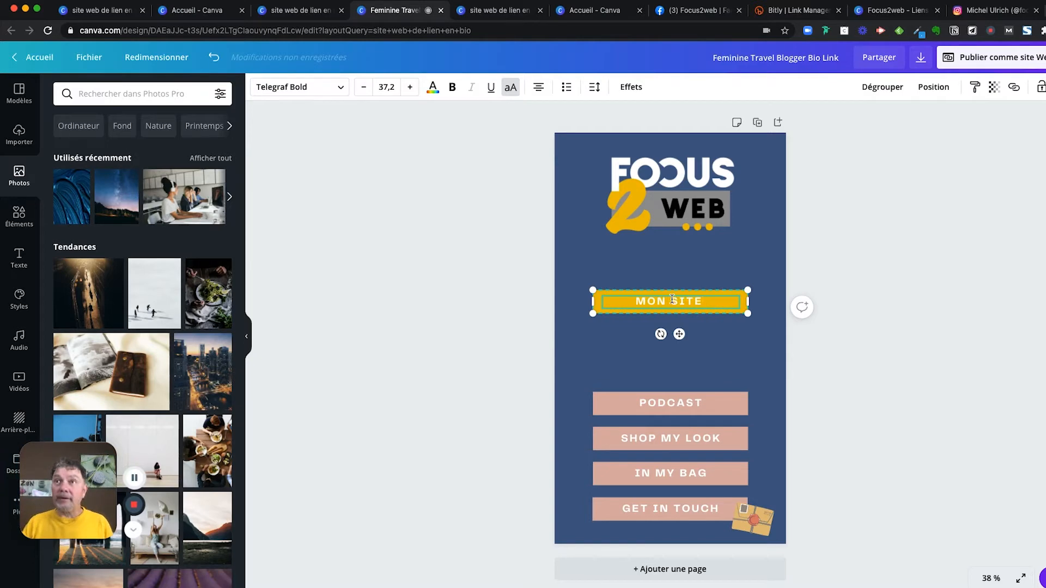
pyautogui.write(' INTERNE')
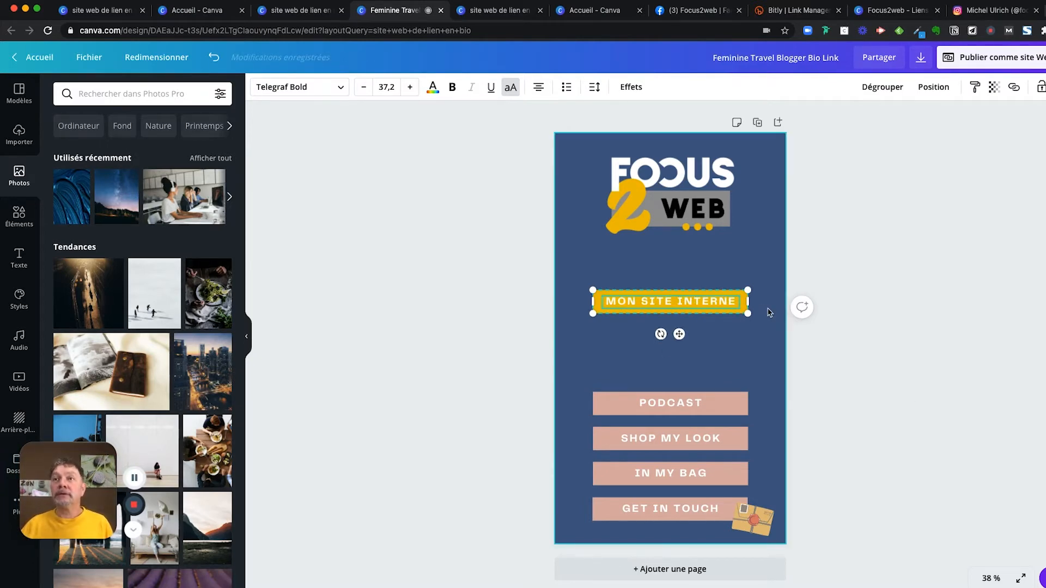
pyautogui.write('TT')
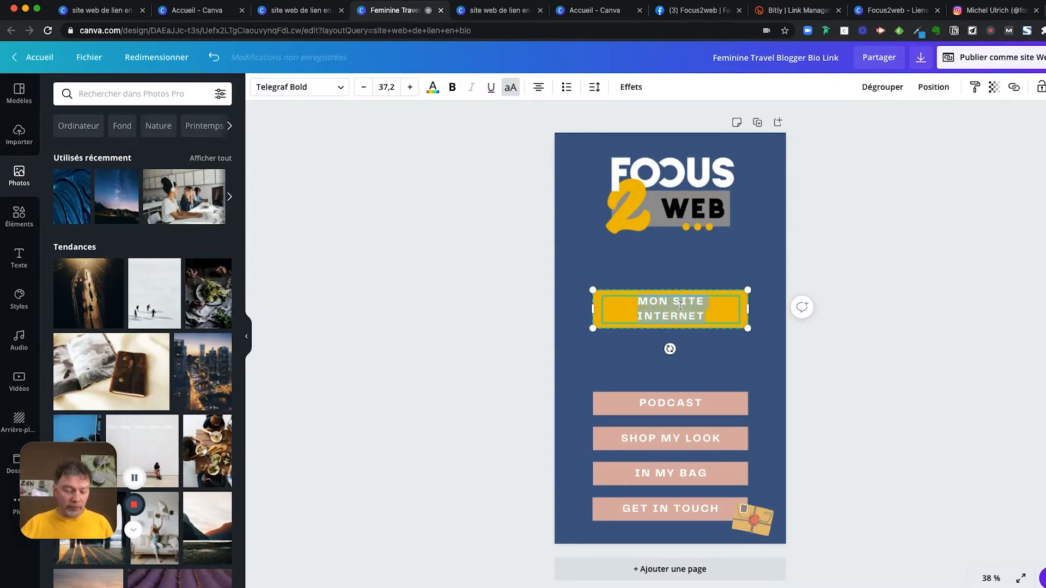
pyautogui.click(363, 88)
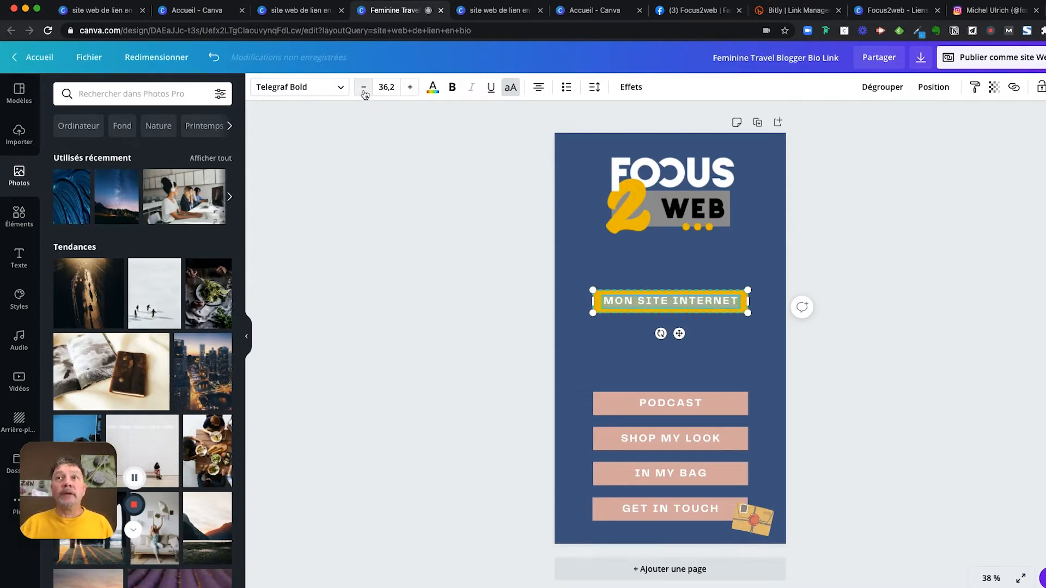
pyautogui.click(407, 233)
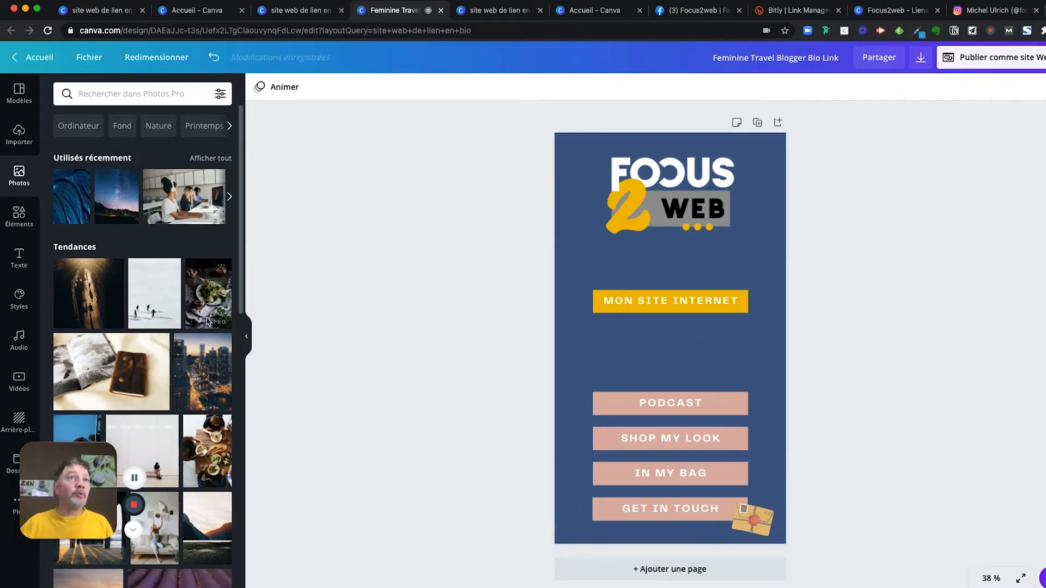
pyautogui.click(19, 221)
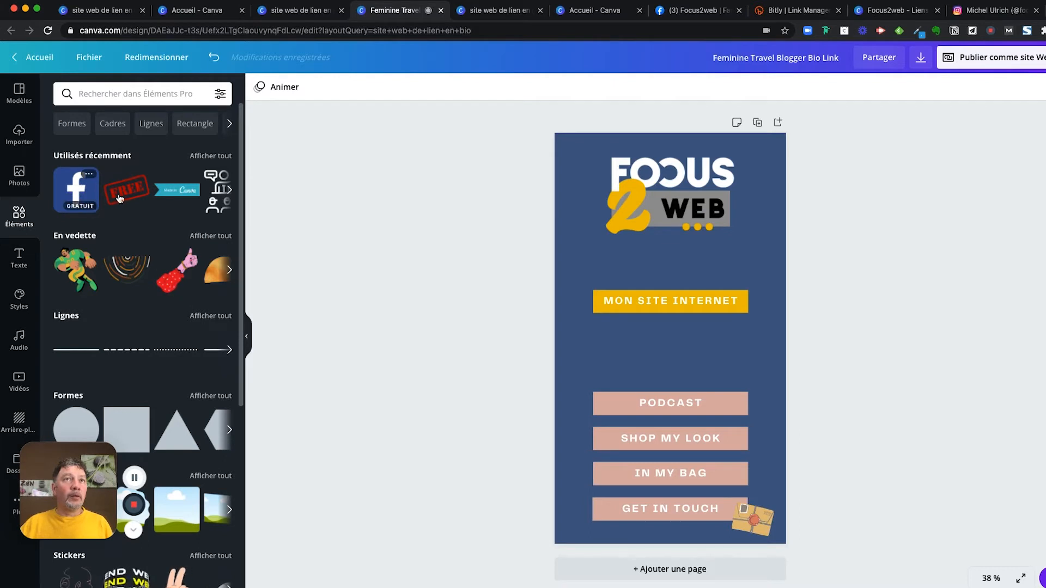
# - Add a small Facebook logo, move the PODCAST button beside it, and relabel it 'MON FACEBOOK'
pyautogui.click(76, 199)
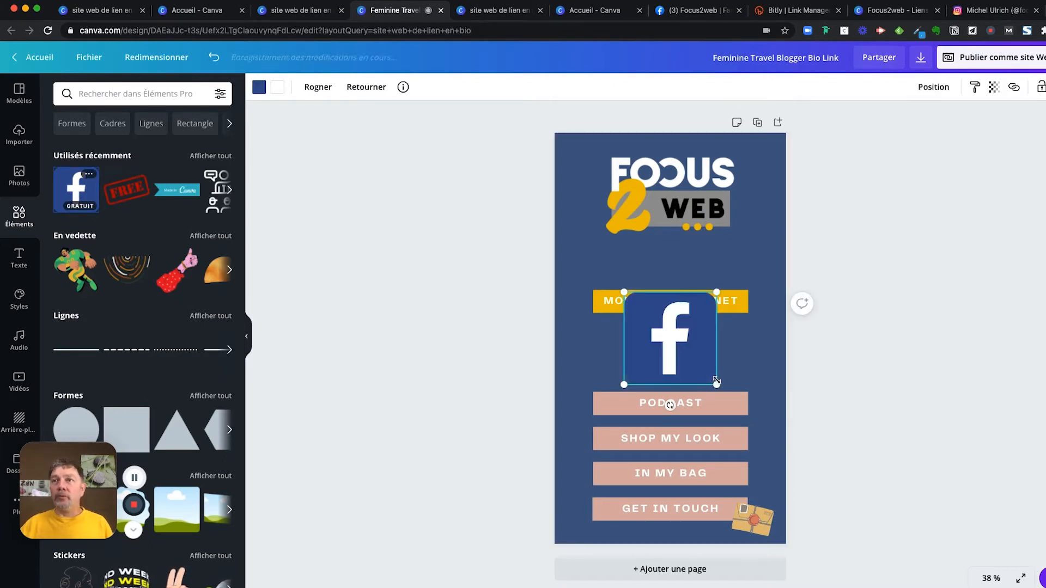
pyautogui.moveTo(714, 383); pyautogui.dragTo(585, 363)
pyautogui.moveTo(704, 411); pyautogui.dragTo(711, 364)
pyautogui.write('MON FACEBOOK')
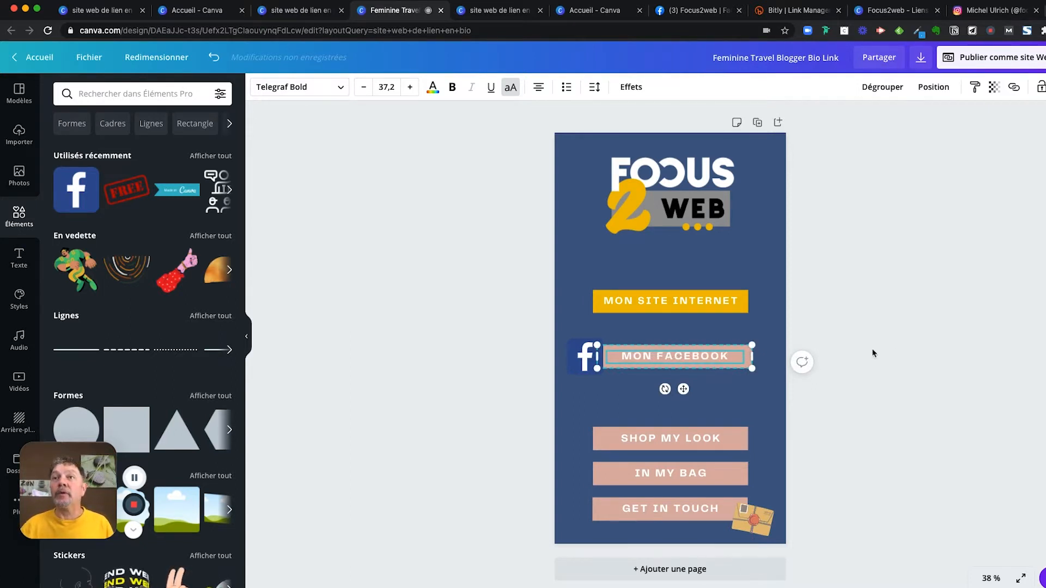
pyautogui.click(901, 339)
# - Make the MON FACEBOOK button yellow
pyautogui.click(745, 353)
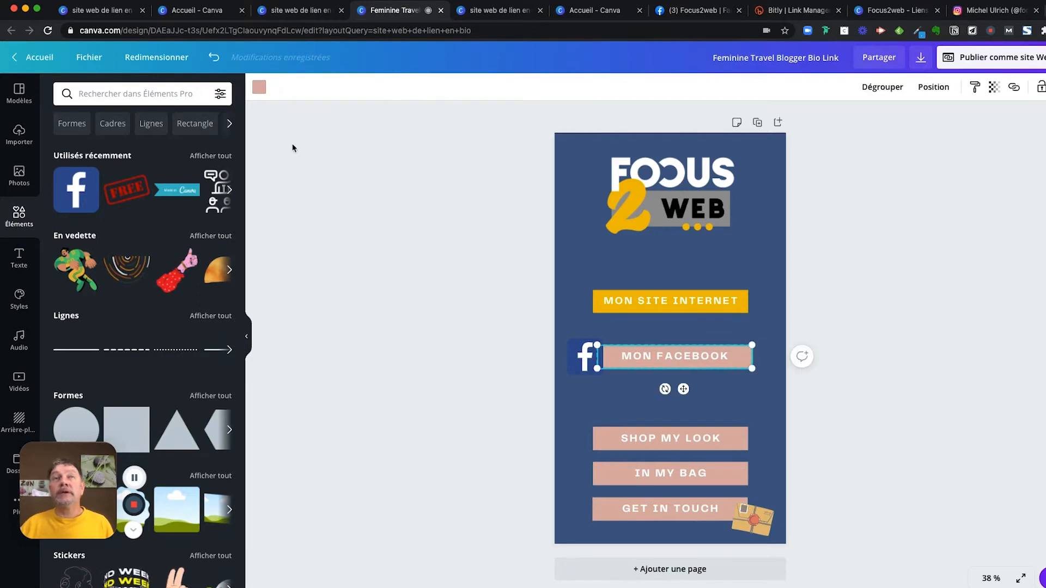
pyautogui.click(258, 87)
pyautogui.click(65, 283)
pyautogui.press('Escape')
pyautogui.click(946, 321)
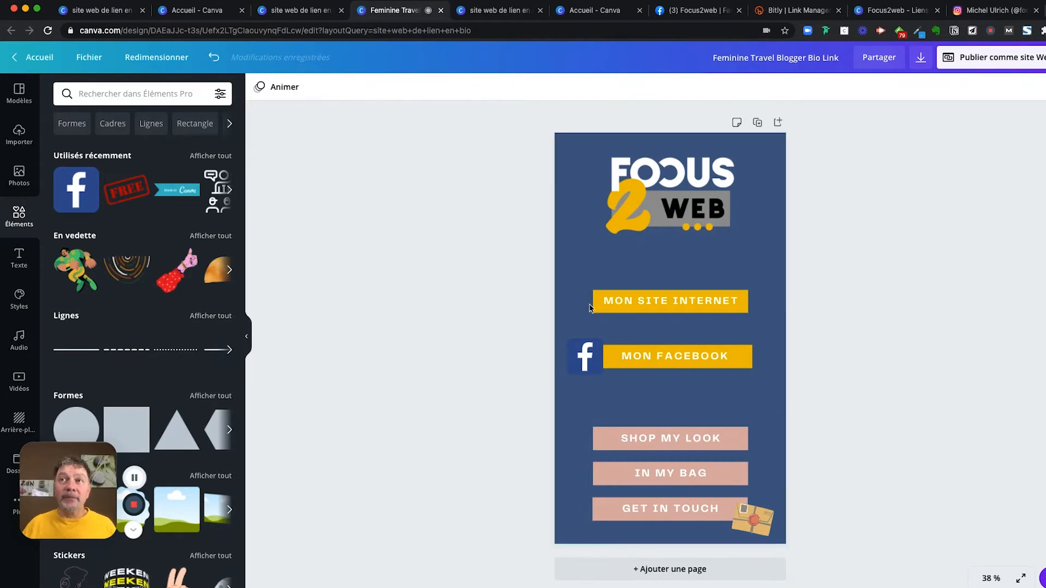
pyautogui.click(640, 307)
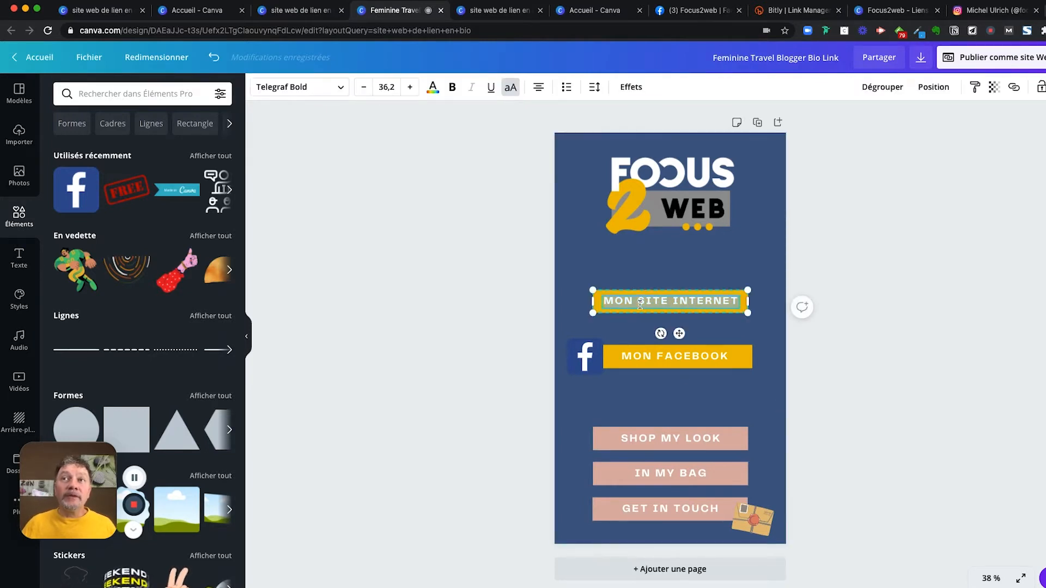
pyautogui.click(674, 301)
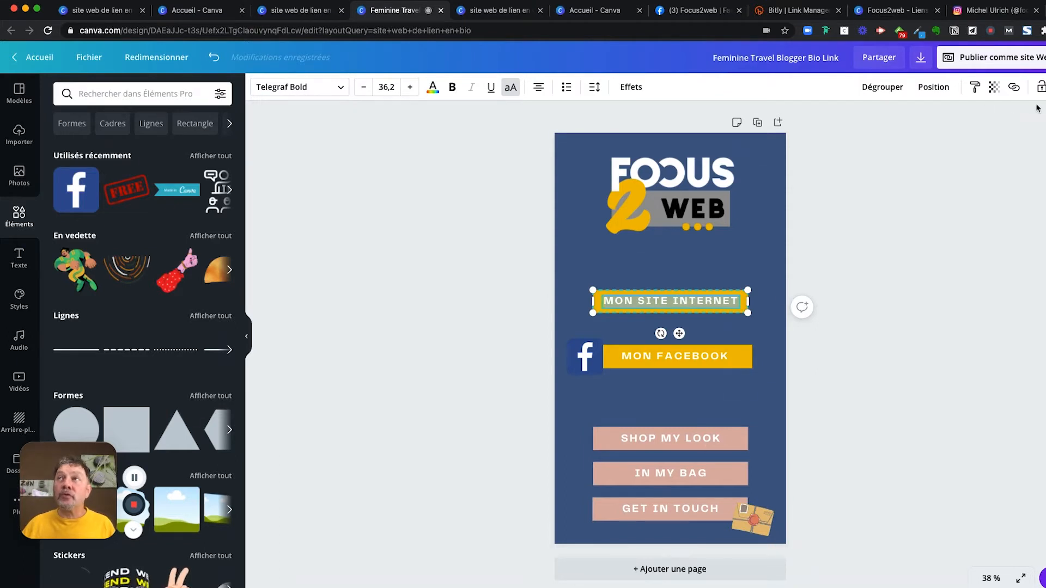
pyautogui.click(1014, 89)
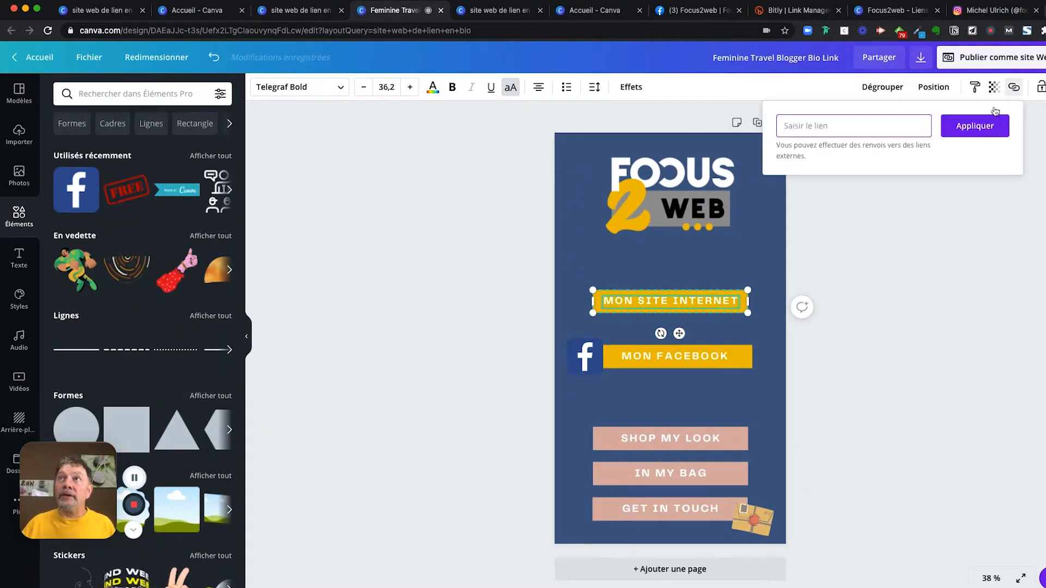
pyautogui.write('ht')
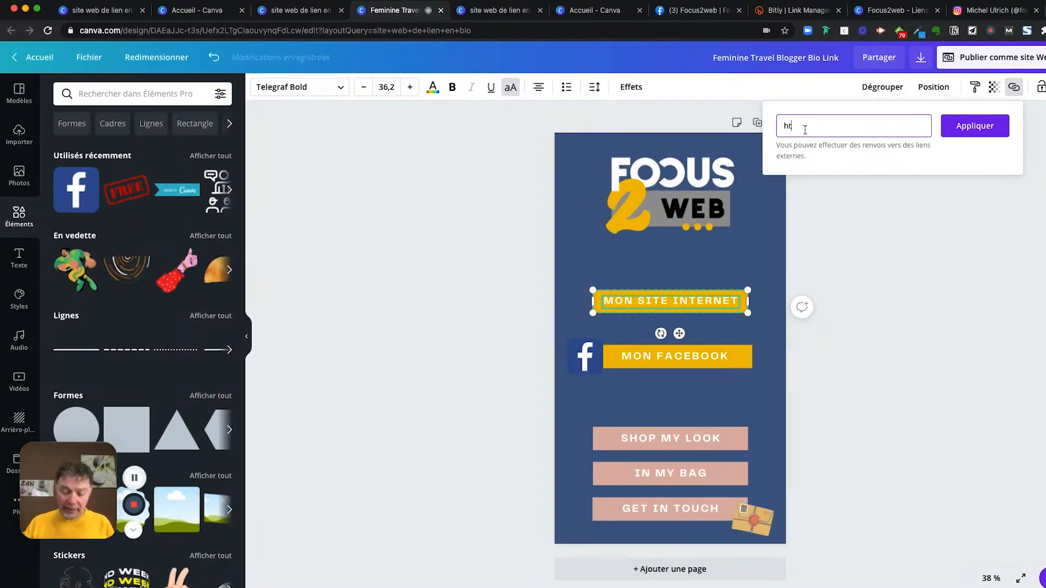
pyautogui.write('tps')
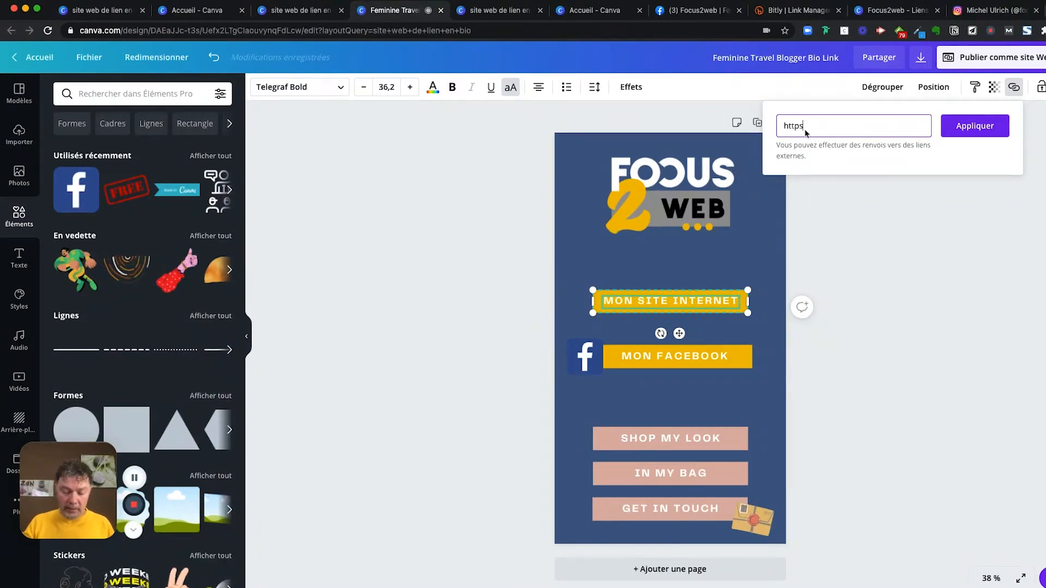
pyautogui.write('/w')
pyautogui.press('BackSpace')
pyautogui.write(':')
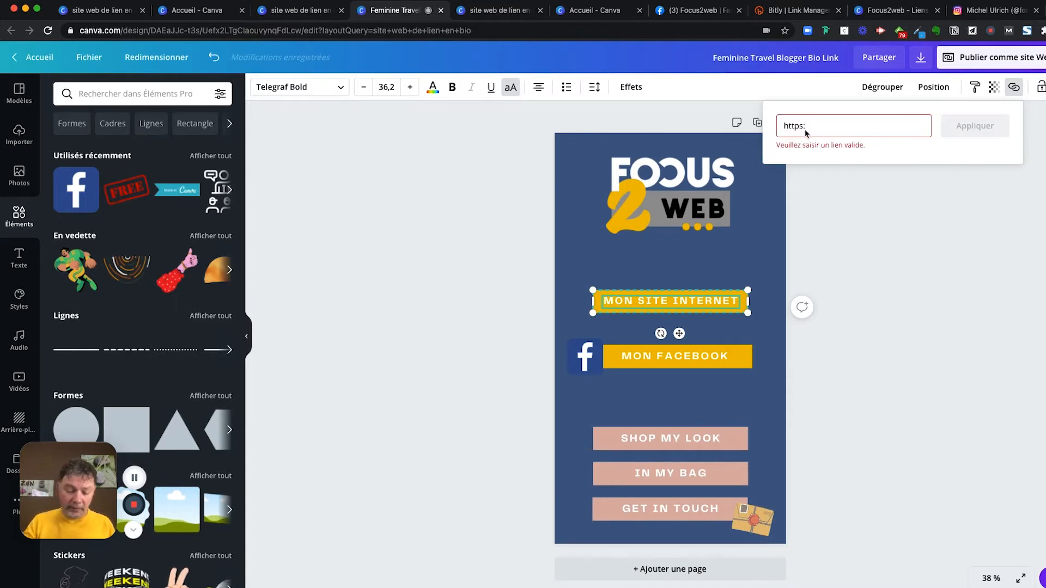
pyautogui.write('//')
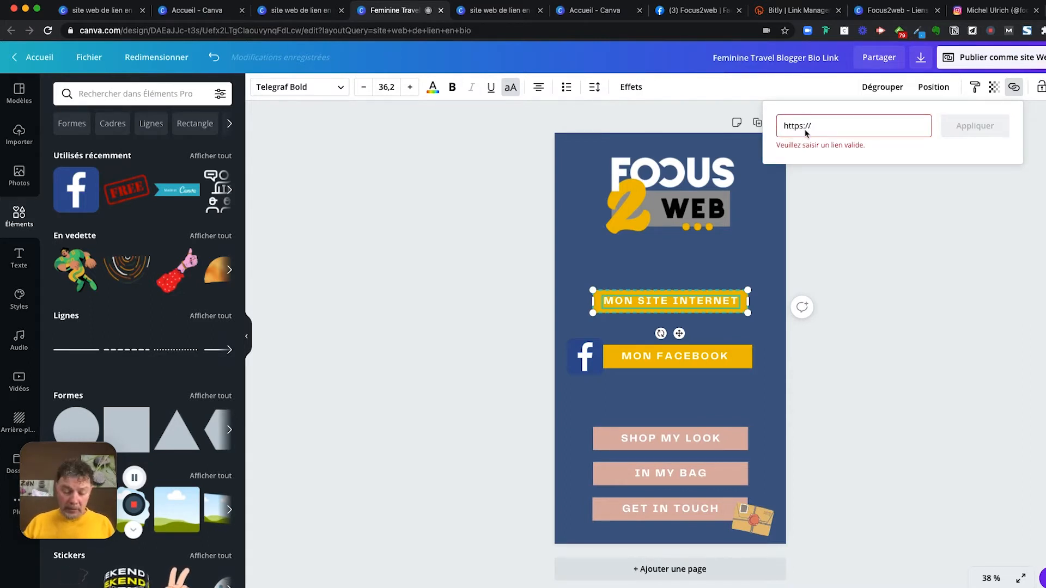
pyautogui.write('focus2we')
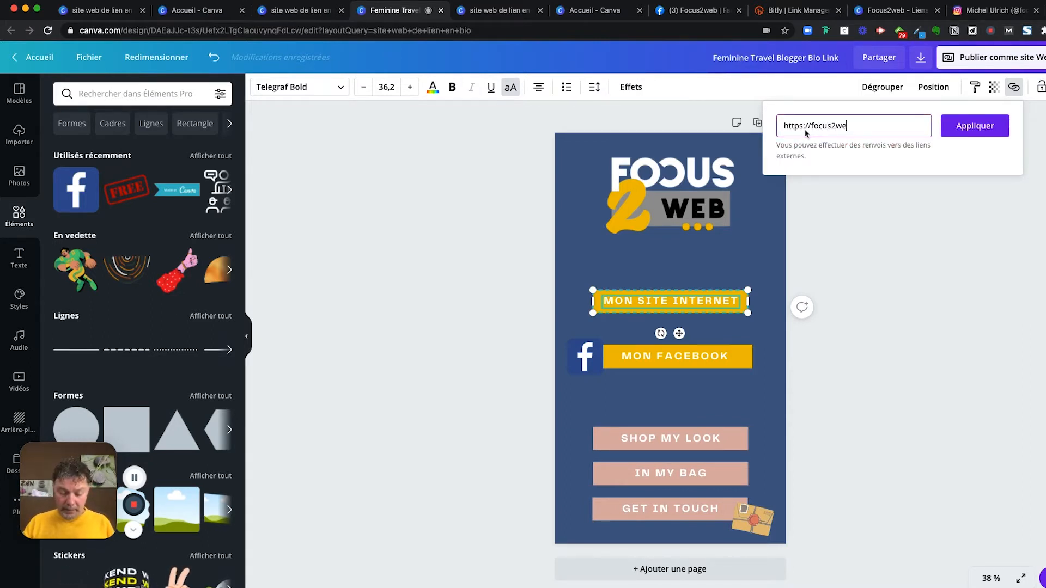
pyautogui.write('b.com')
pyautogui.click(944, 140)
pyautogui.click(914, 268)
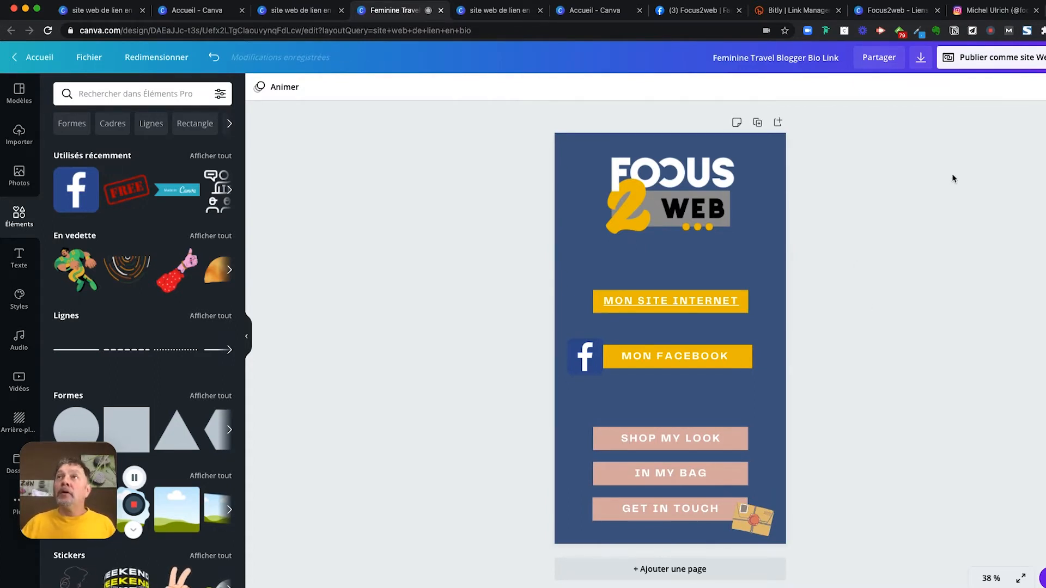
# - Open the published website in a new tab and test the MON SITE INTERNET link
pyautogui.click(1011, 65)
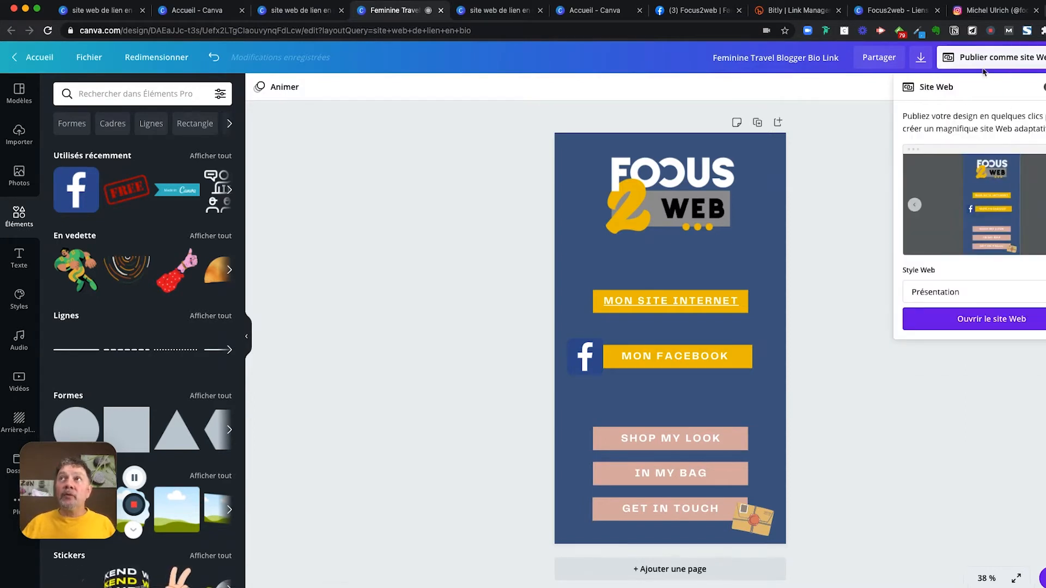
pyautogui.click(1000, 325)
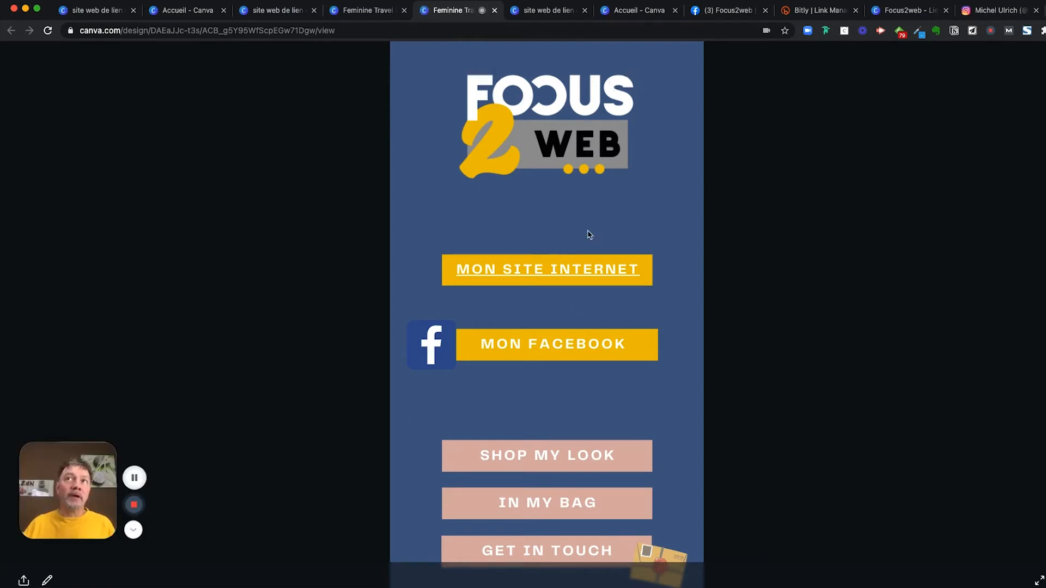
pyautogui.click(591, 275)
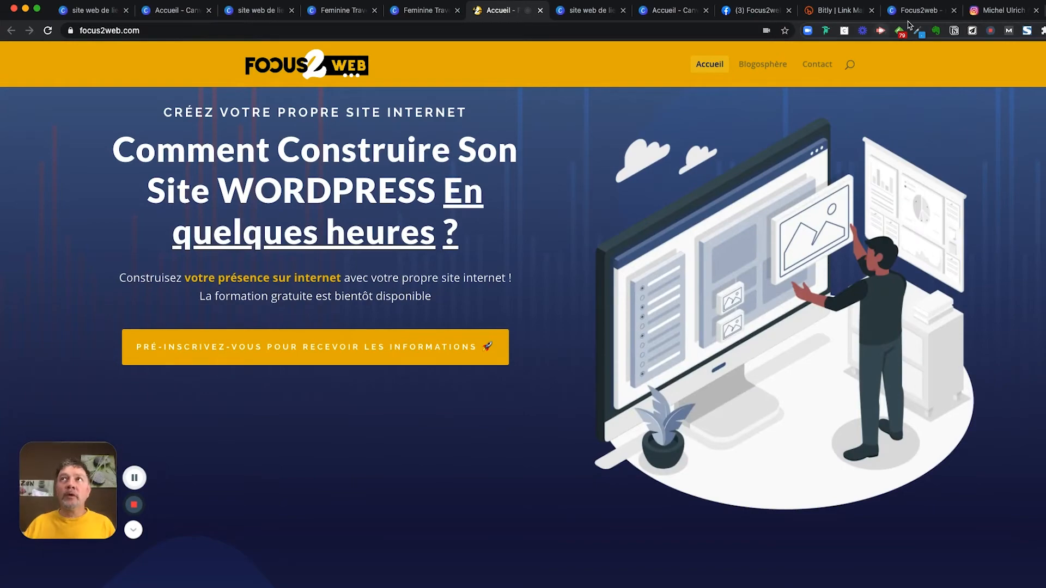
# - Return to the Feminine Travel design editor, closing the extra Canva tab
pyautogui.click(429, 12)
pyautogui.click(540, 11)
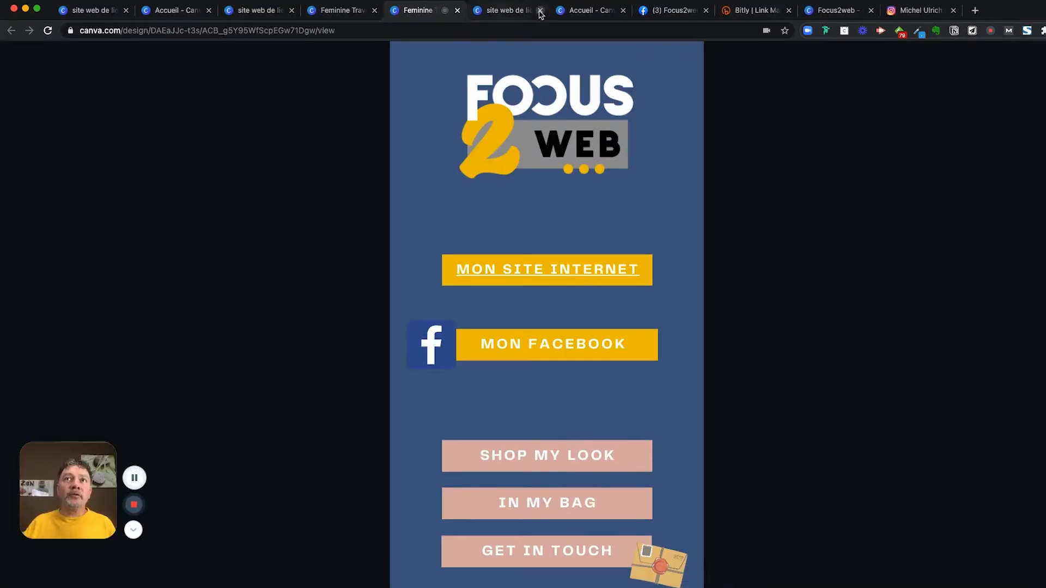
pyautogui.click(346, 15)
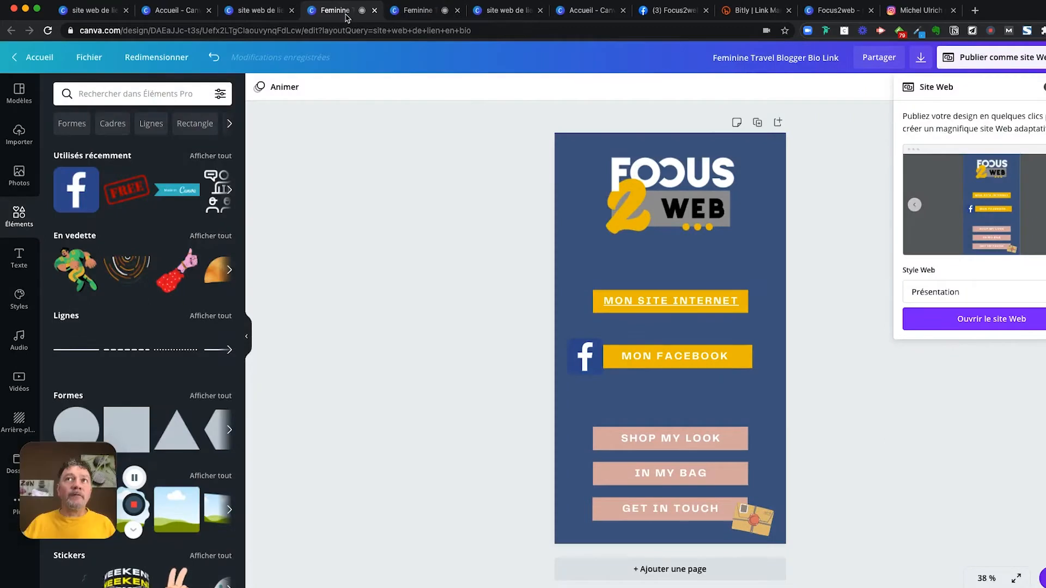
# - Close the Site Web panel and switch to the Focus2web - Liens Bio Instagram design
pyautogui.click(397, 225)
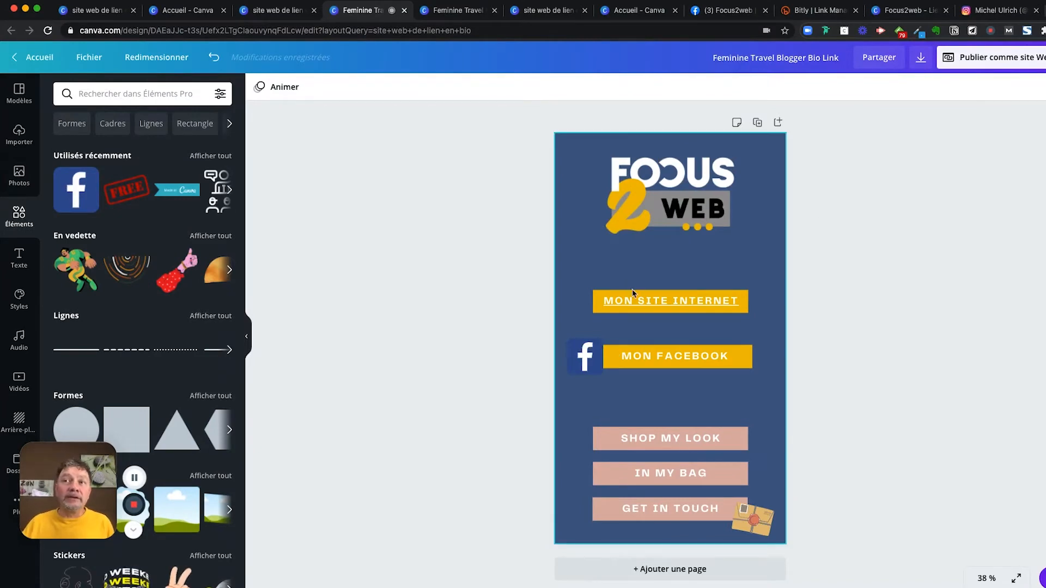
pyautogui.click(684, 364)
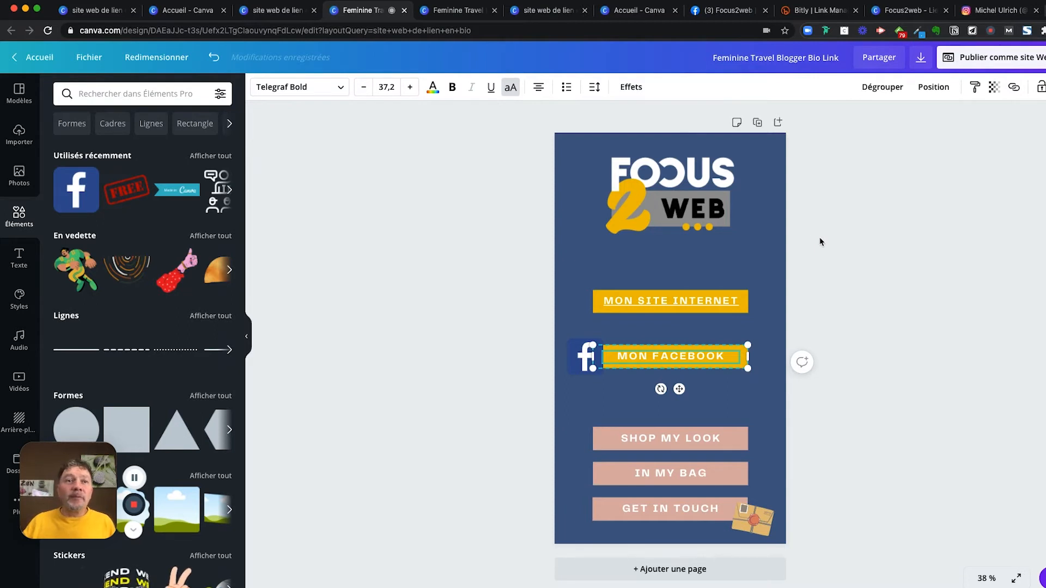
pyautogui.click(136, 479)
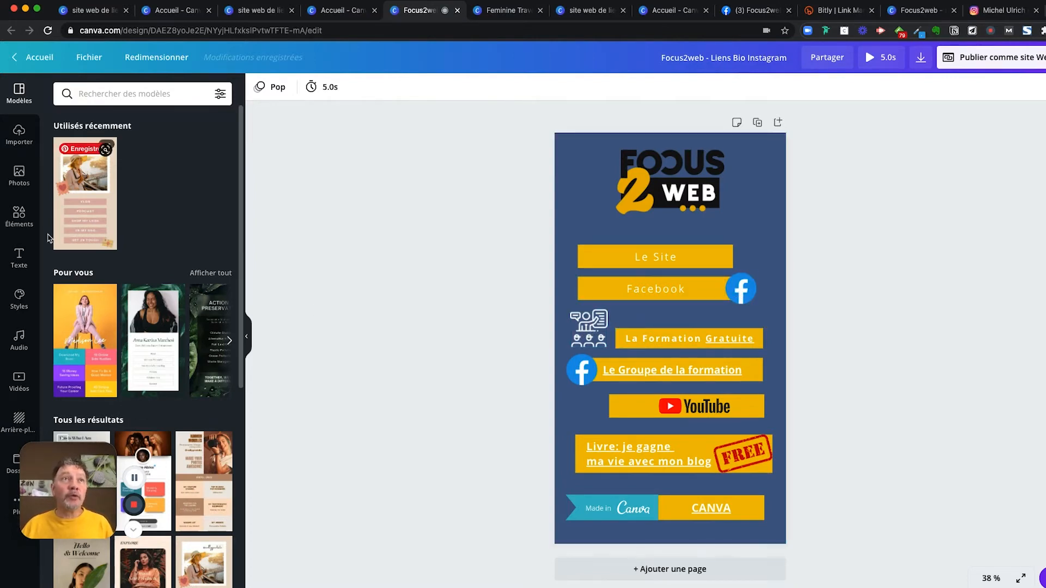
# - Open the Publier comme site Web options for the Focus2web - Liens Bio Instagram design, keeping its title unchanged
pyautogui.click(19, 214)
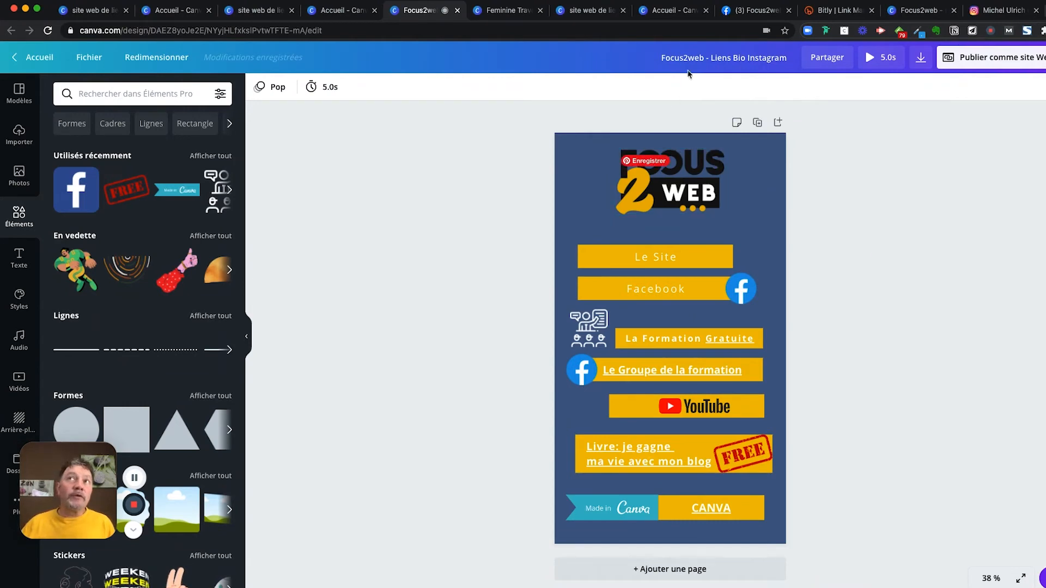
pyautogui.click(668, 57)
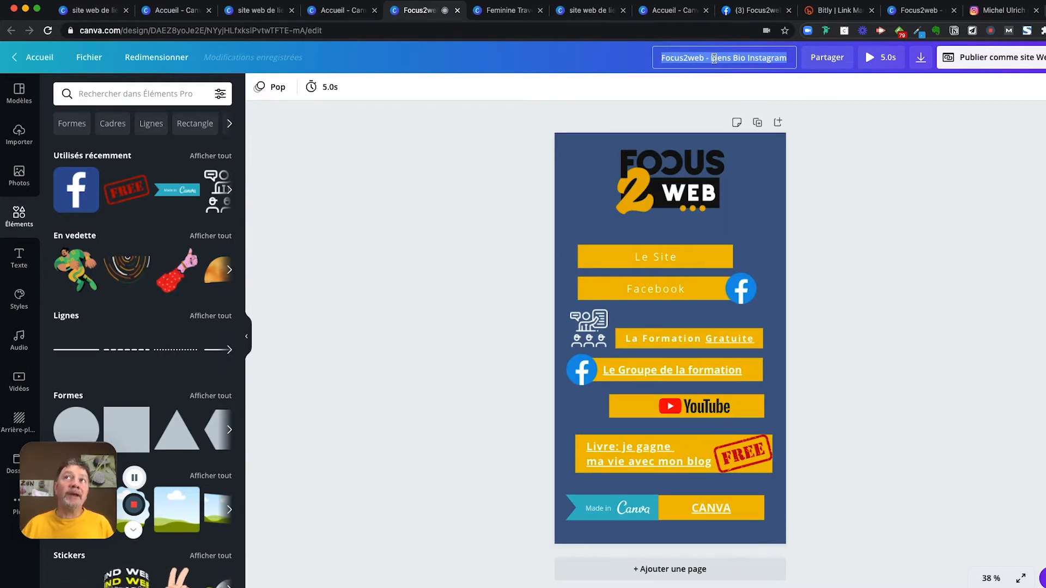
pyautogui.click(861, 188)
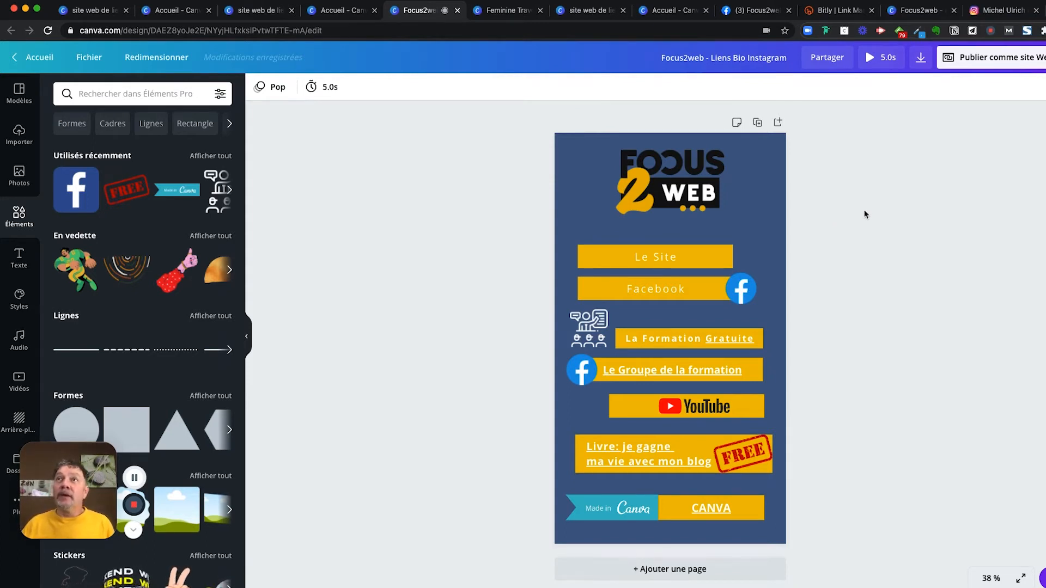
pyautogui.click(1005, 62)
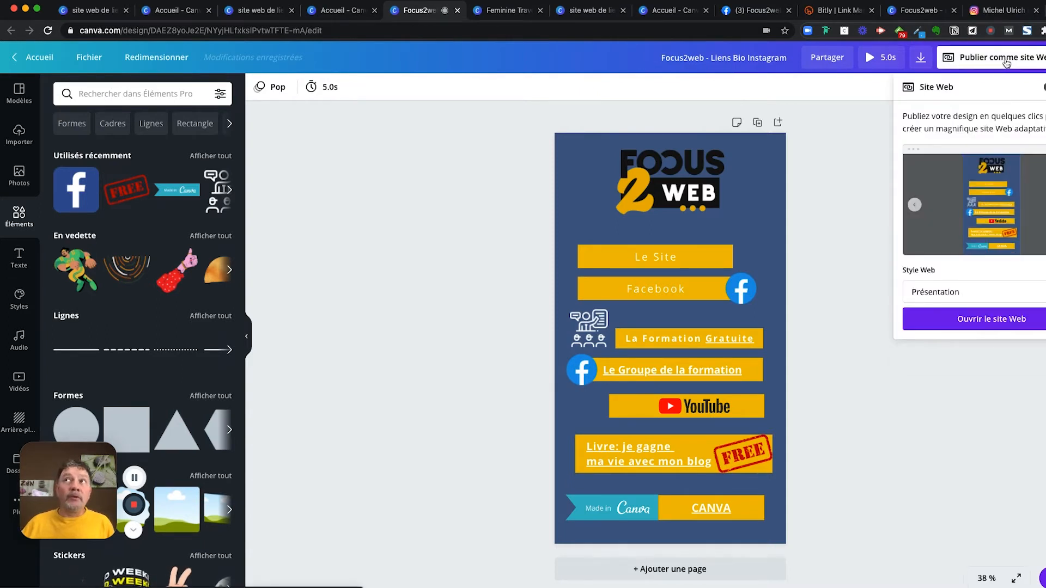
# - Open the Focus2web design as a live web page and select its URL
pyautogui.click(998, 326)
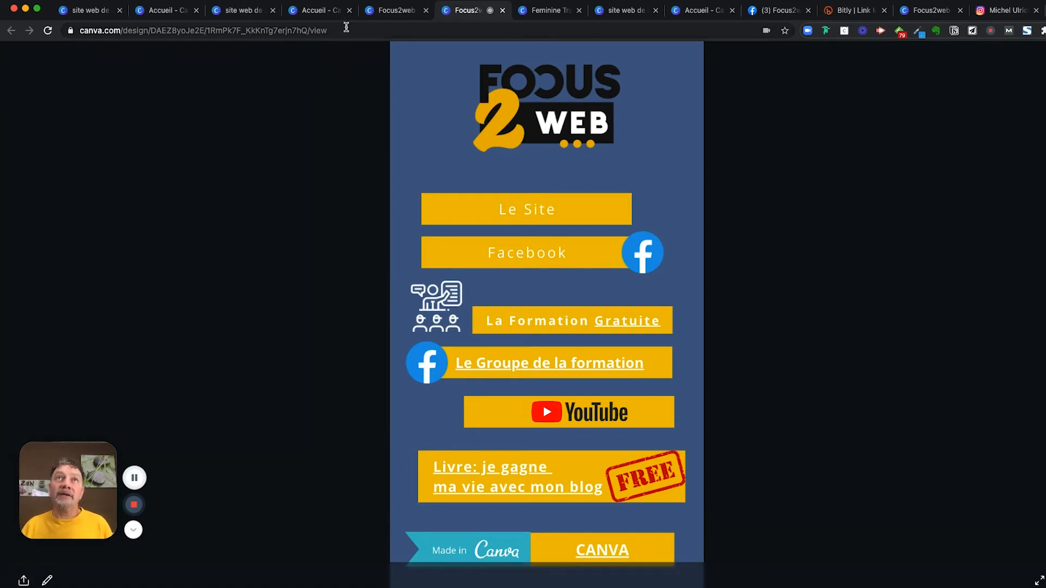
pyautogui.click(349, 30)
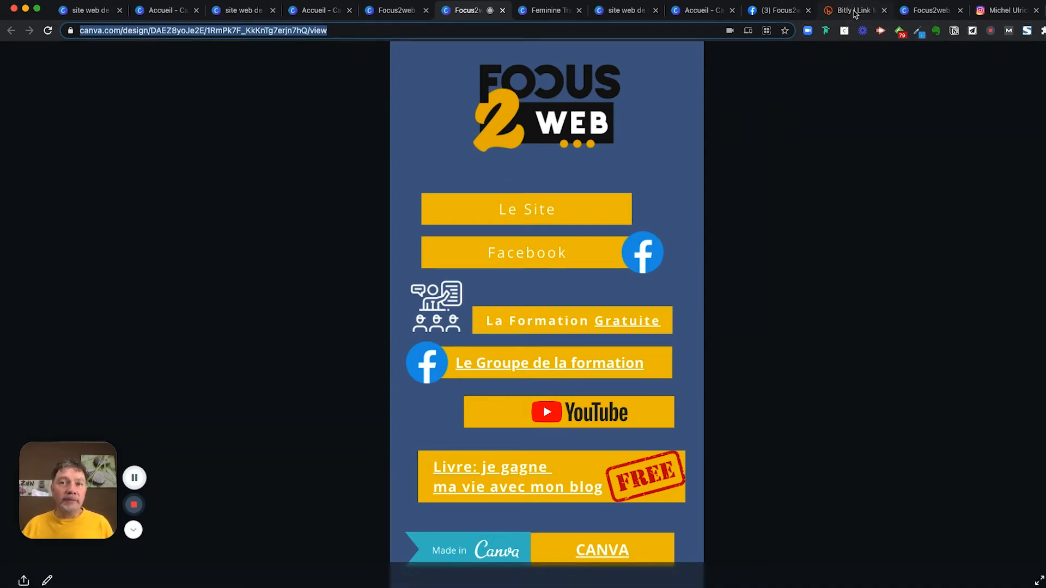
# - Log out of the Bitly account from its account menu
pyautogui.click(853, 11)
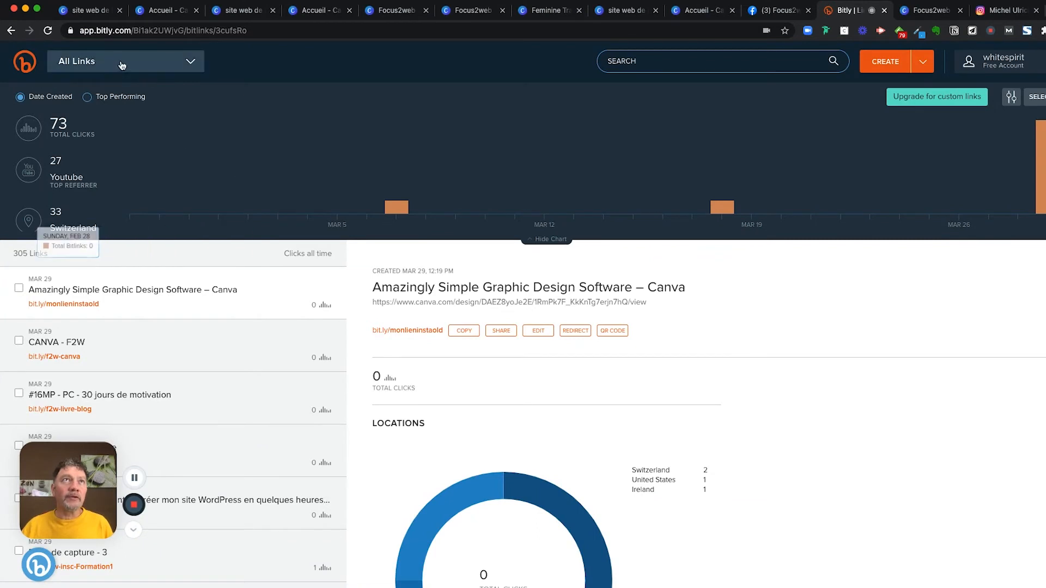
pyautogui.click(996, 61)
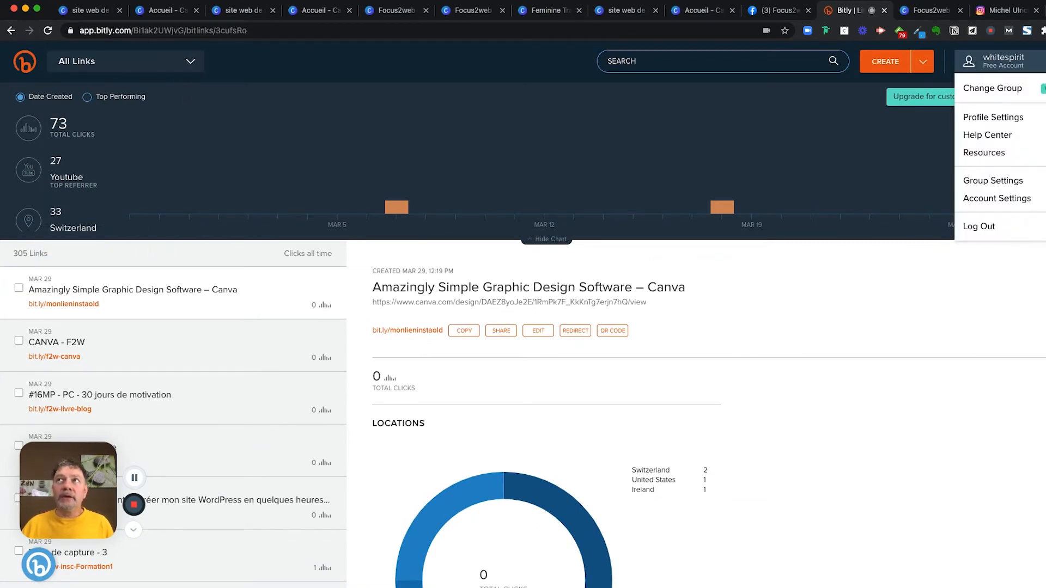
pyautogui.click(981, 231)
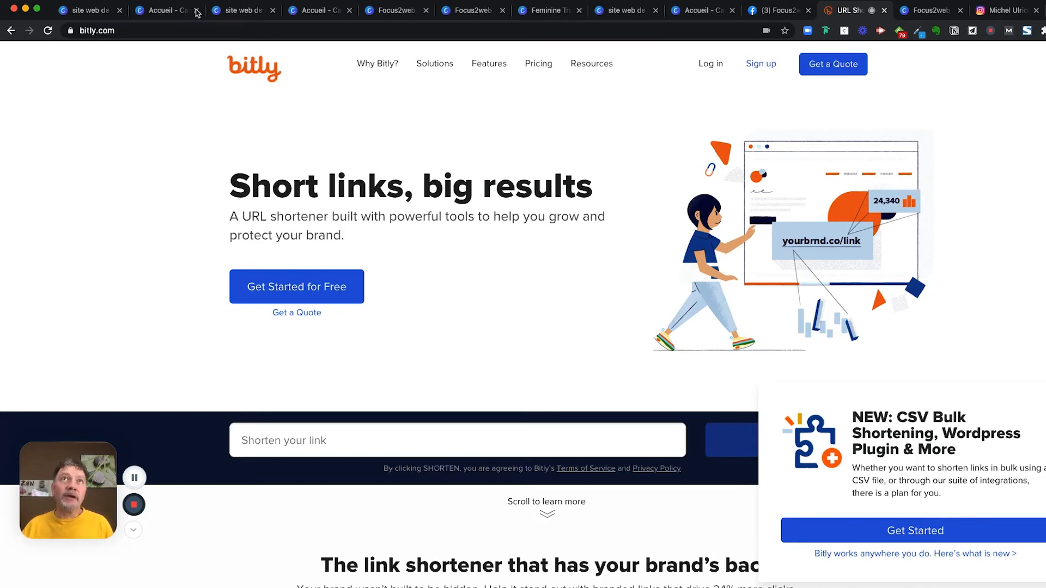
# - Look over the Canva tabs: templates, home, Focus2web editor and the published website
pyautogui.click(241, 11)
pyautogui.click(292, 10)
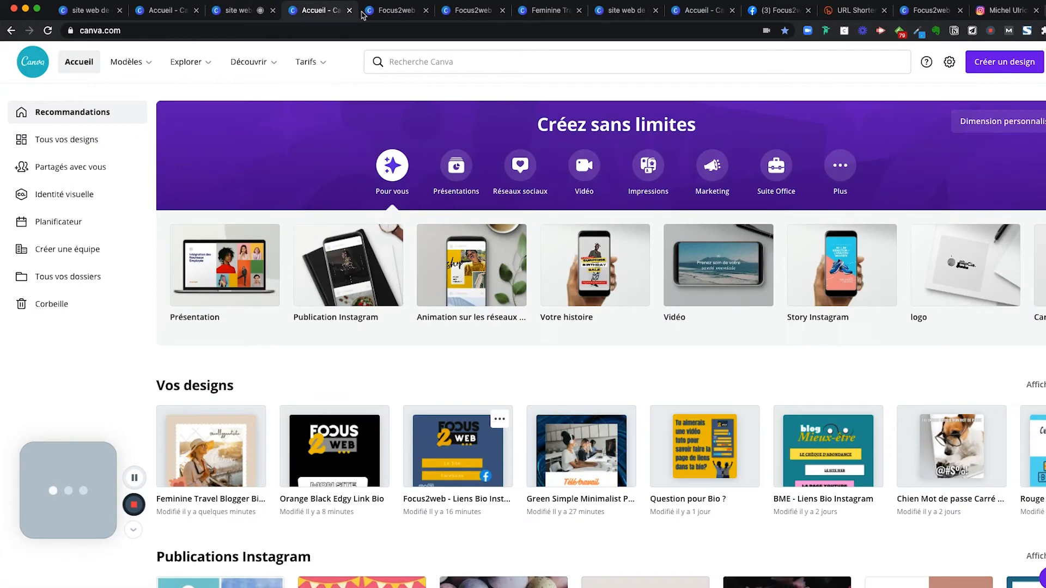
pyautogui.click(396, 12)
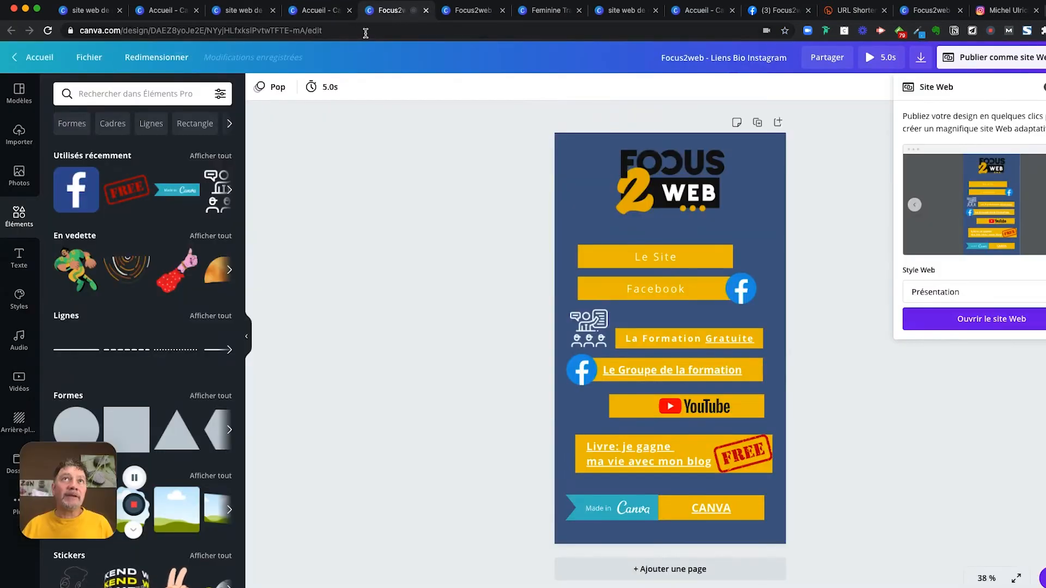
pyautogui.click(466, 15)
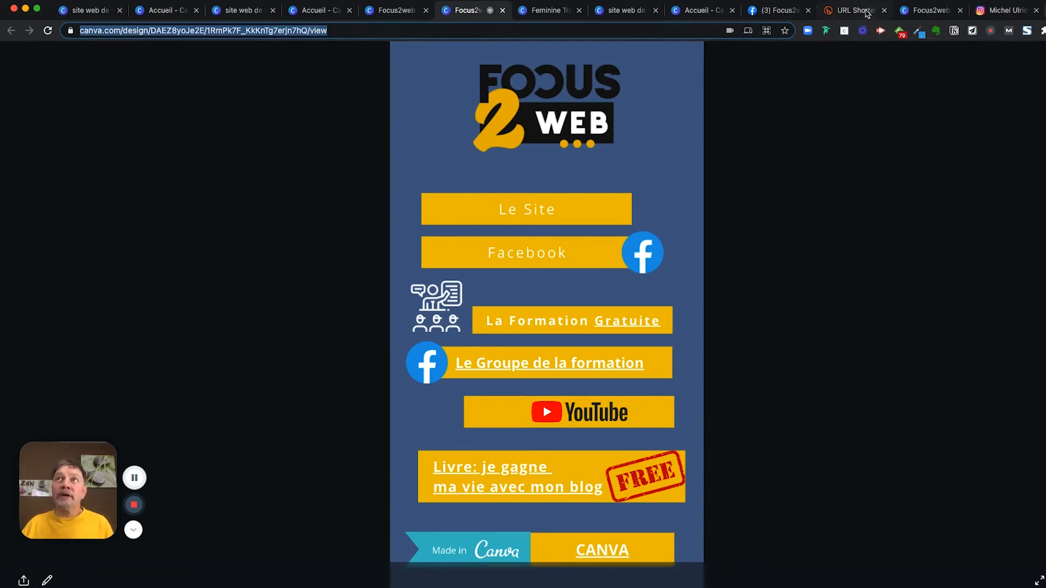
# - Sign back in on bitly.com and open the Create Link panel
pyautogui.click(866, 12)
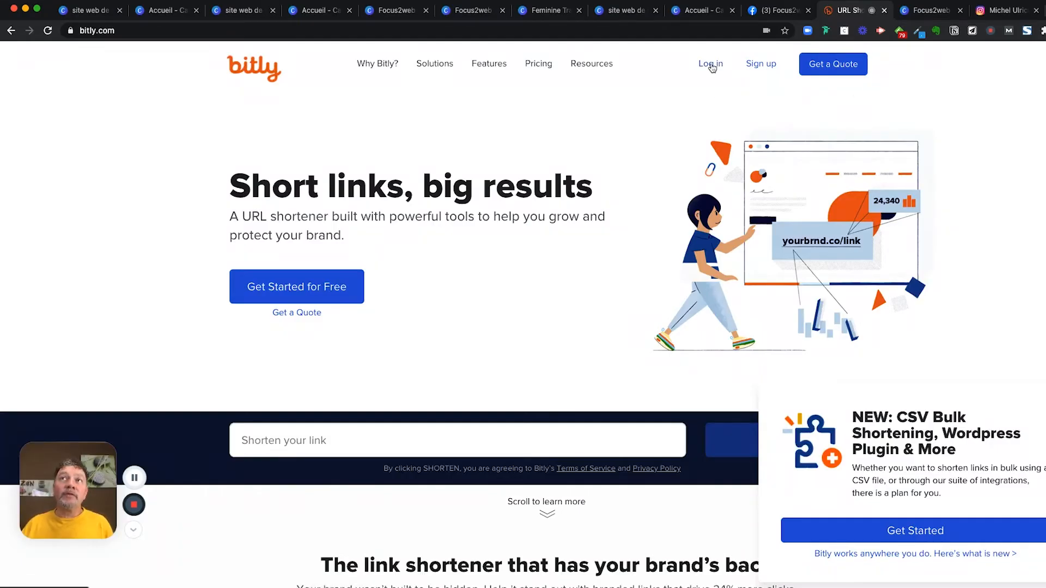
pyautogui.click(711, 65)
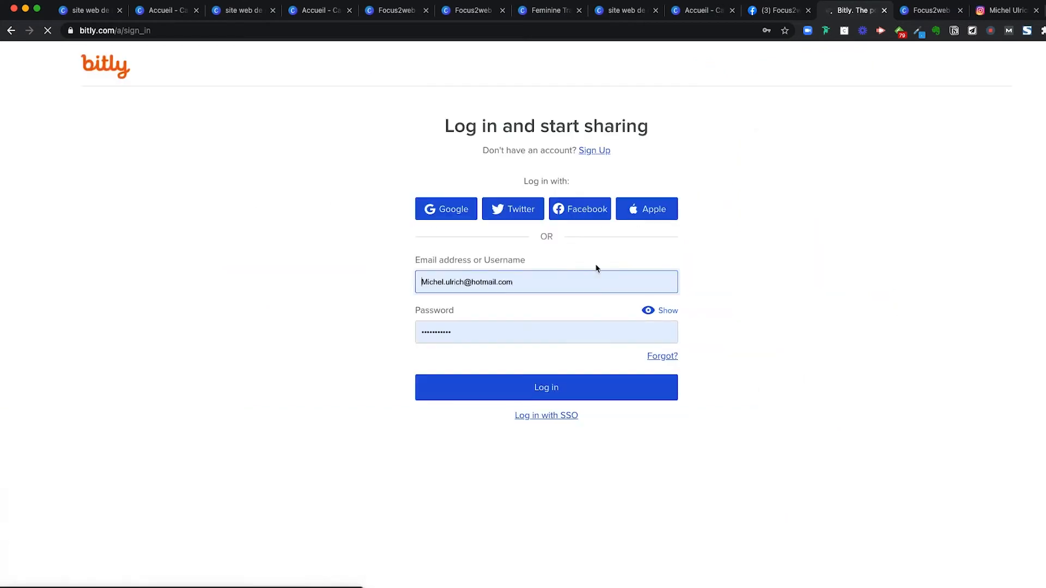
pyautogui.click(537, 391)
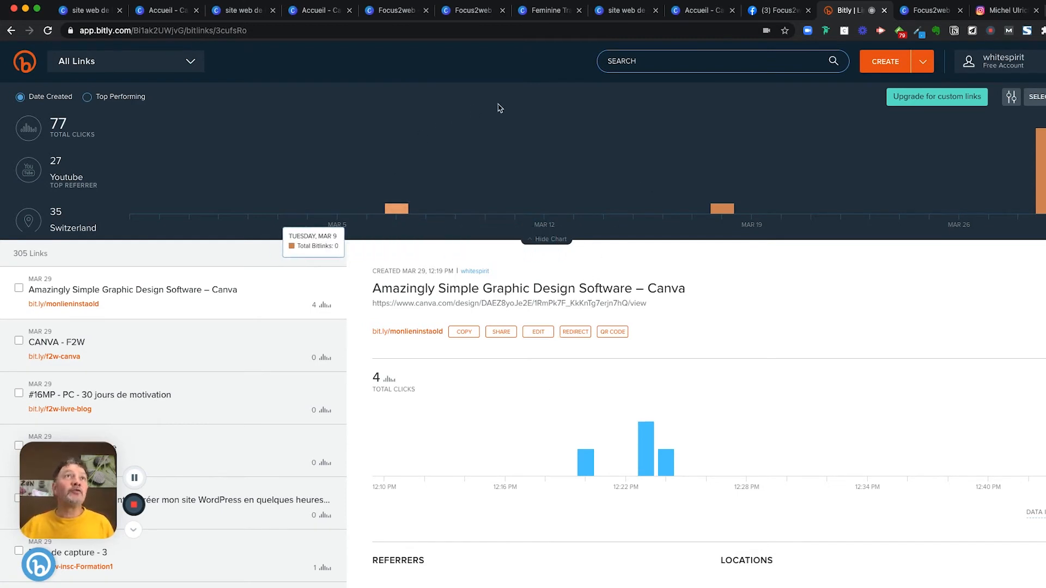
pyautogui.click(893, 65)
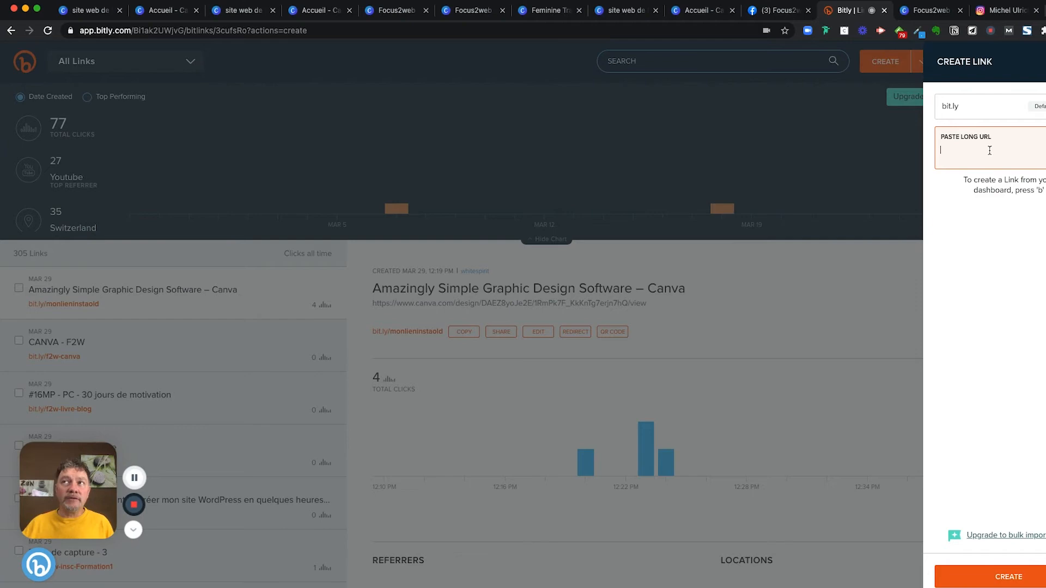
# - Copy the published Focus2web website address and paste it as Bitly's long URL
pyautogui.click(396, 13)
pyautogui.click(483, 15)
pyautogui.click(354, 29)
pyautogui.hotkey('ctrl', 'c')
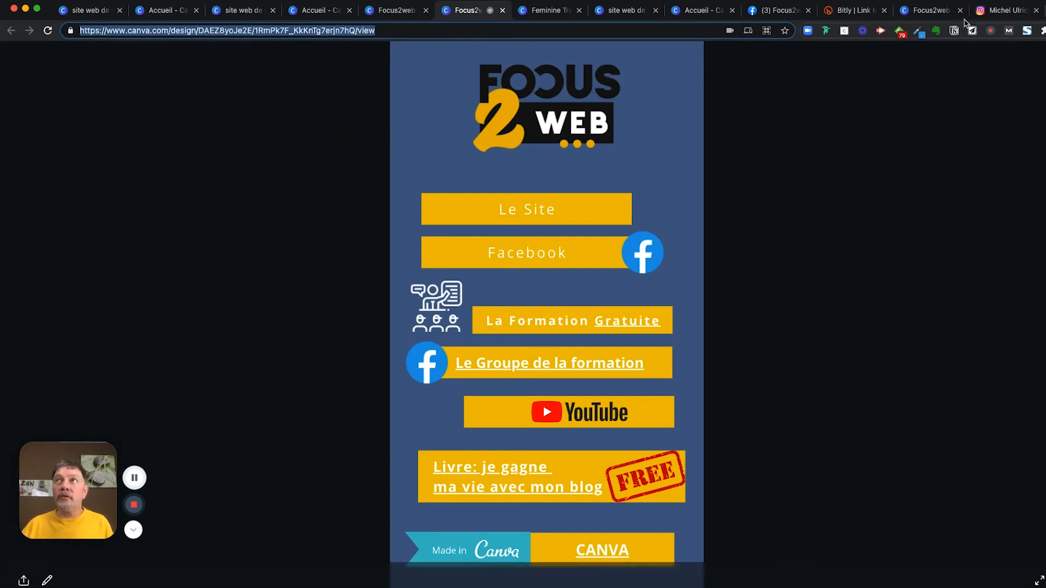
pyautogui.click(879, 15)
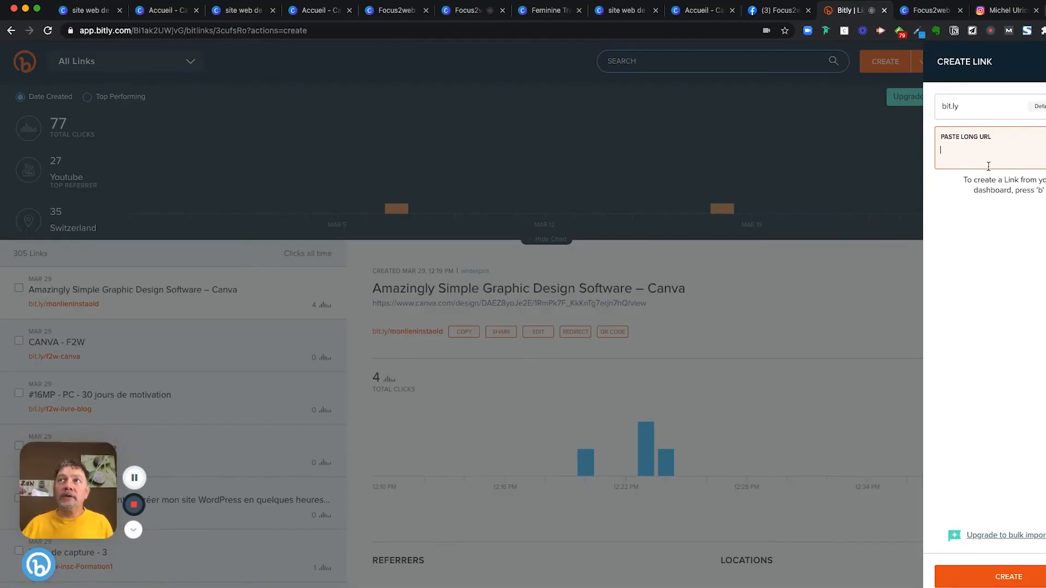
pyautogui.hotkey('ctrl', 'v')
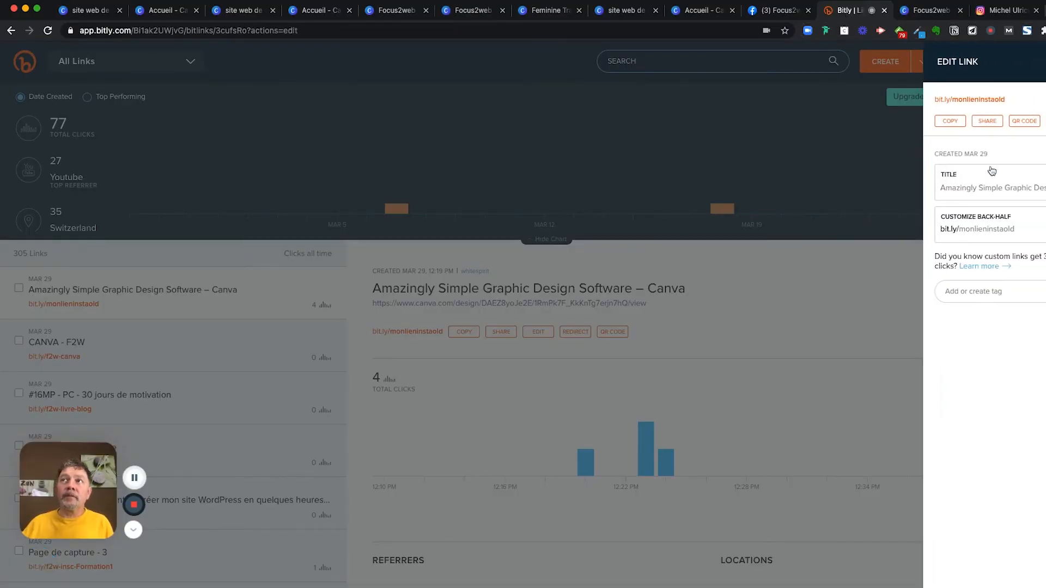
# - Change the custom back-half to monlieninsta2 and save it
pyautogui.click(1027, 229)
pyautogui.moveTo(1027, 229); pyautogui.dragTo(967, 233)
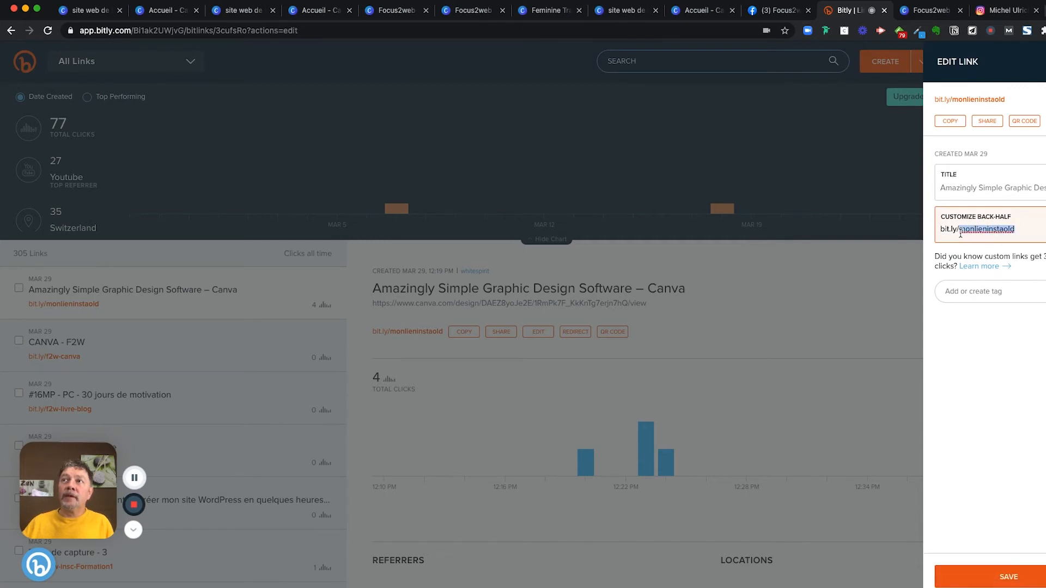
pyautogui.click(1037, 228)
pyautogui.press('BackSpace')
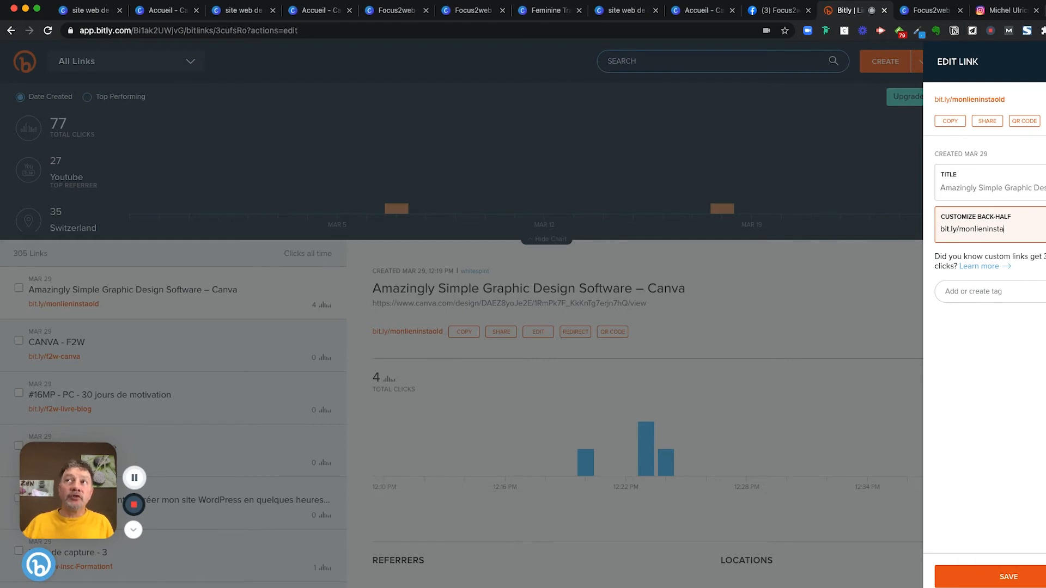
pyautogui.click(1008, 577)
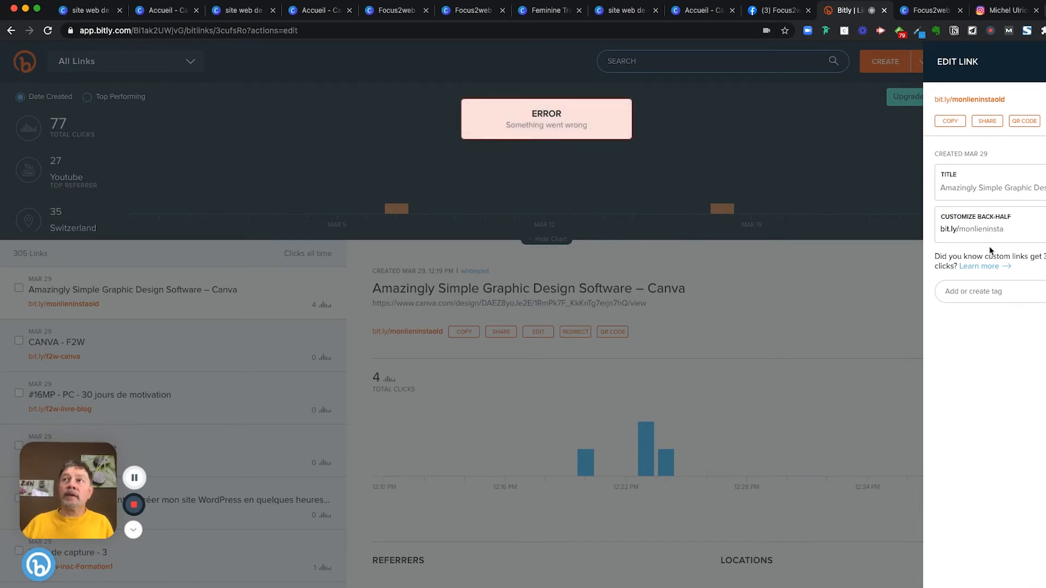
pyautogui.click(1026, 232)
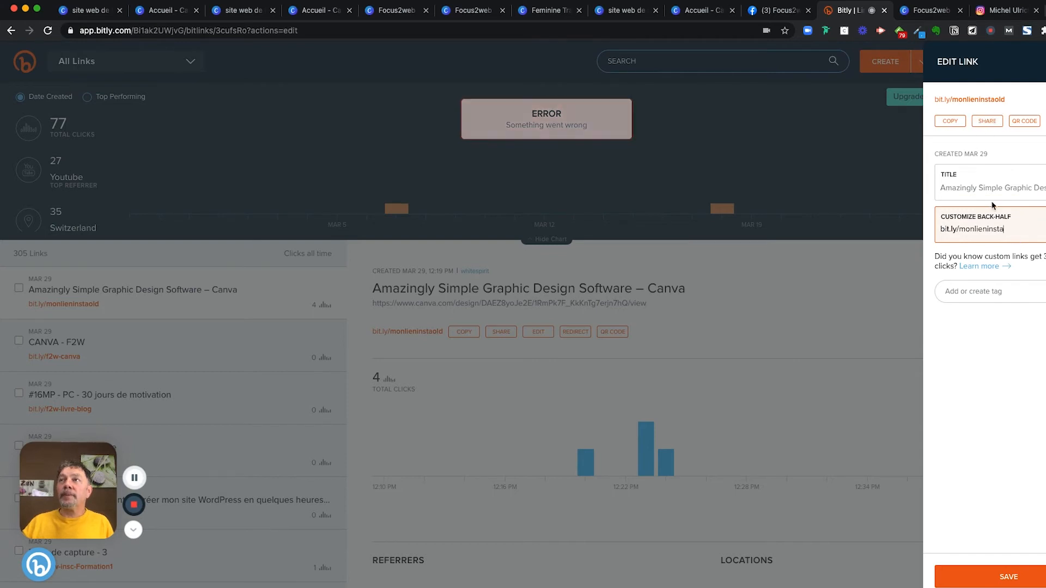
pyautogui.write('2')
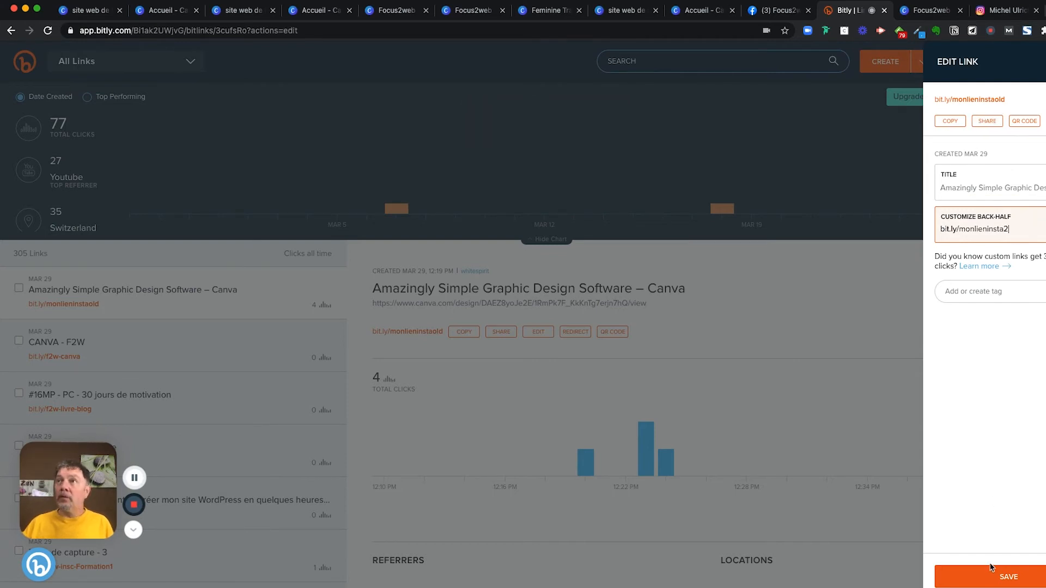
pyautogui.click(1007, 577)
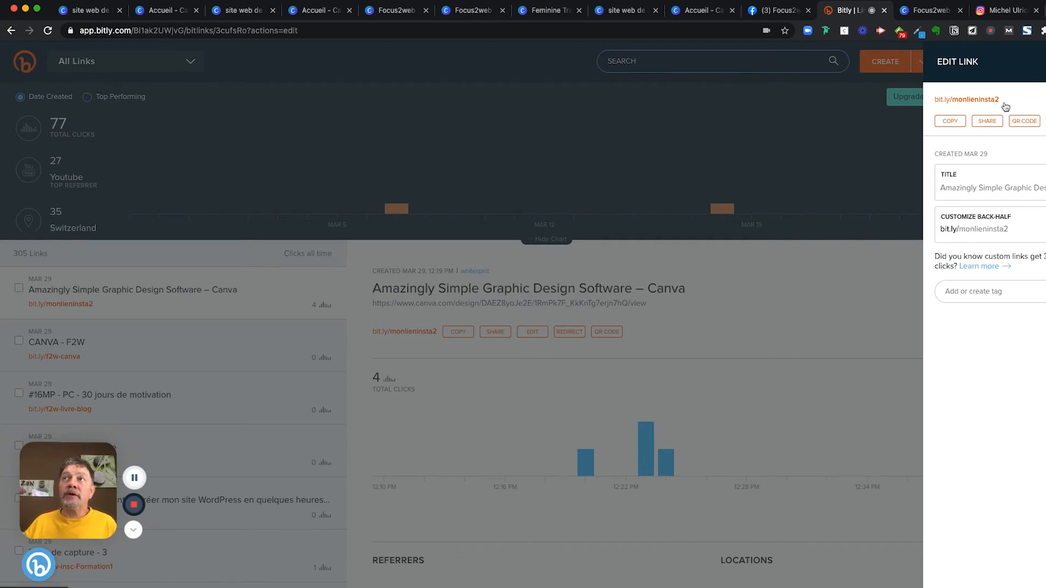
# - Copy bit.ly/monlieninsta2 and save to close the Edit Link panel
pyautogui.click(950, 122)
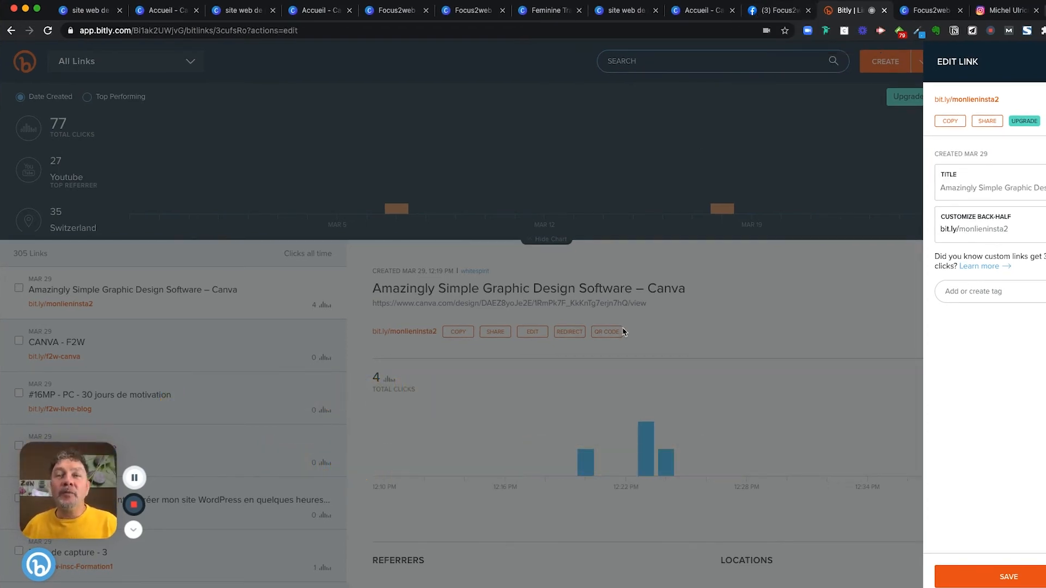
pyautogui.click(1016, 579)
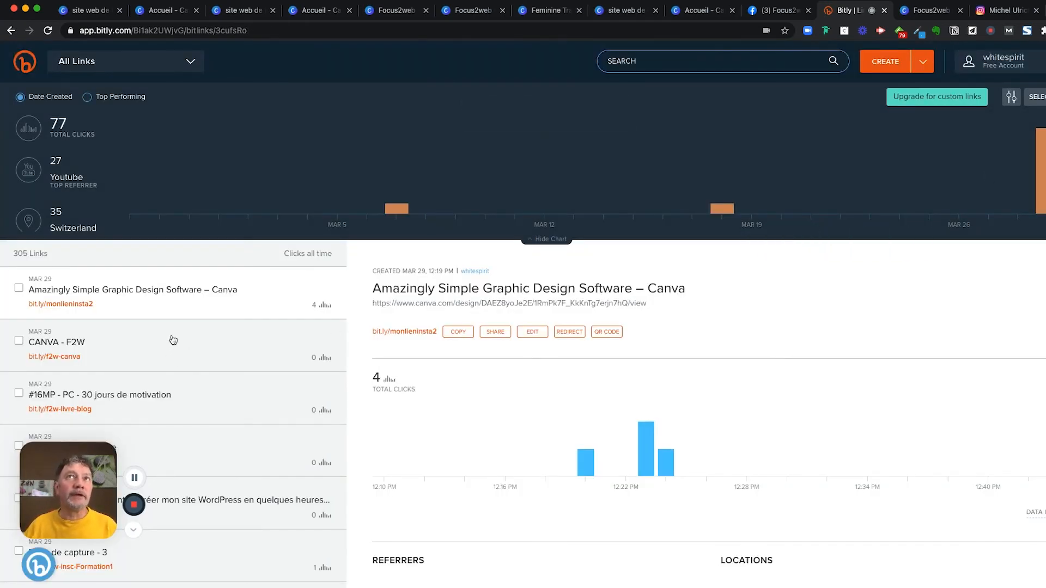
# - Select the Le Site button in the Focus2web design, then view the published page
pyautogui.click(324, 15)
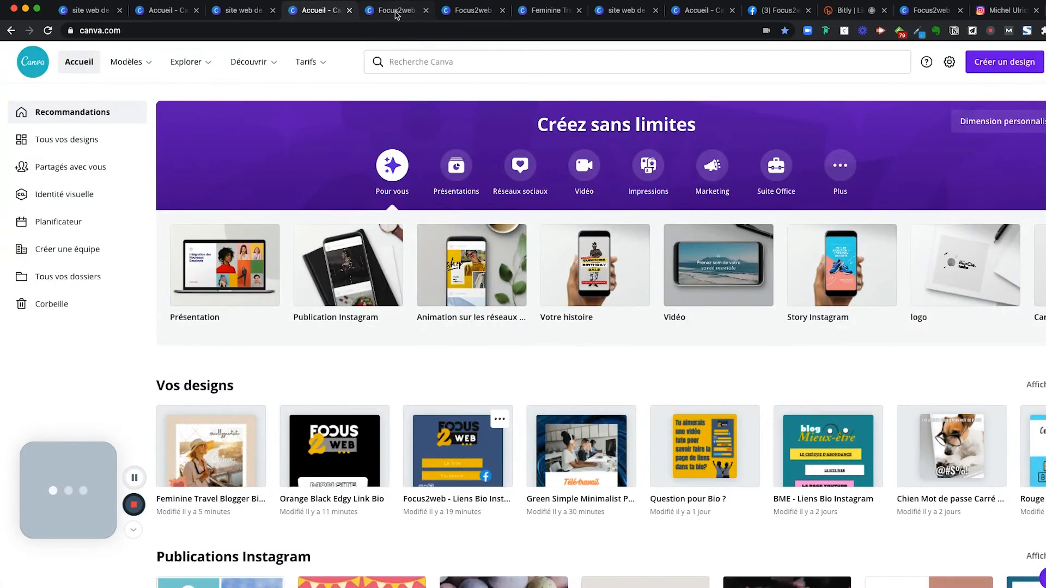
pyautogui.click(397, 11)
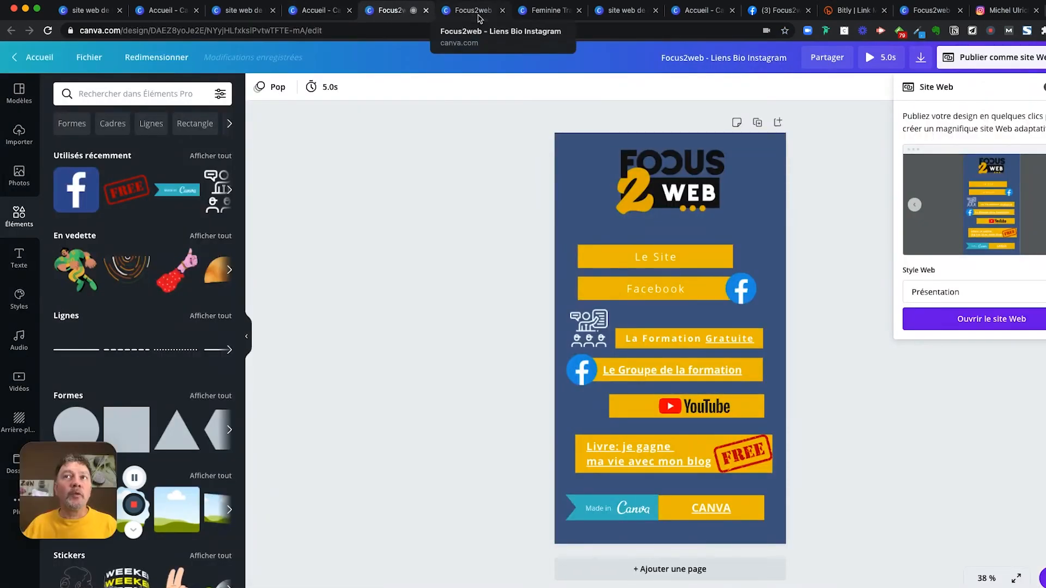
pyautogui.click(649, 254)
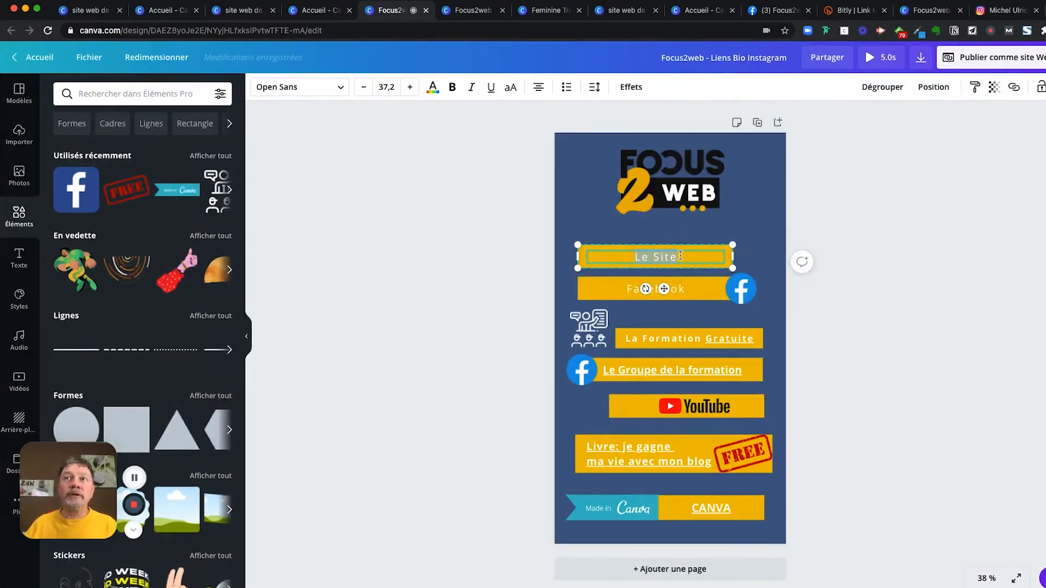
pyautogui.click(915, 18)
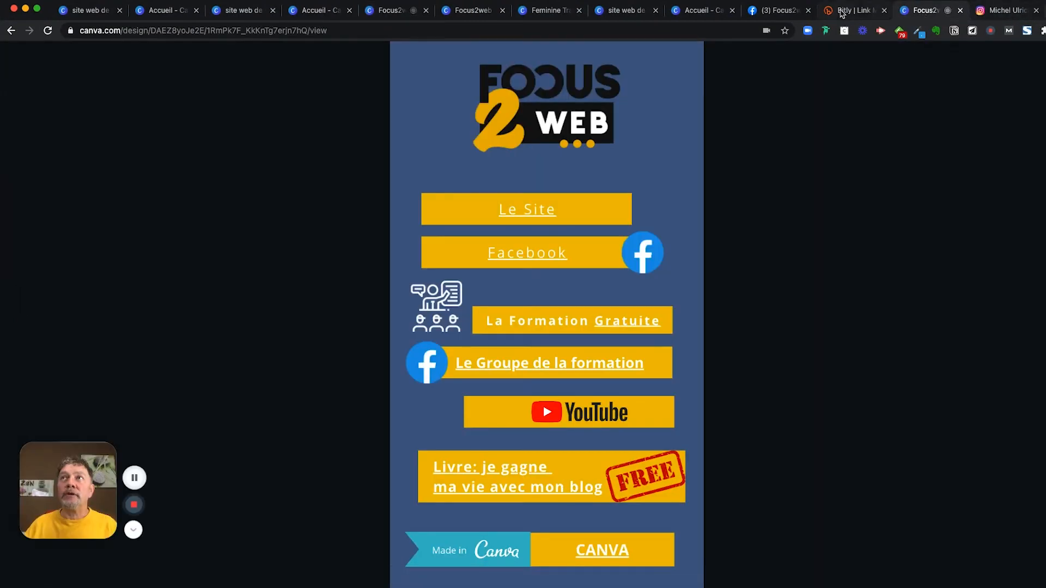
# - Find the Accueil - Focus2web link in Bitly's links list and show its details
pyautogui.click(843, 12)
pyautogui.scroll(-3, 108, 367)
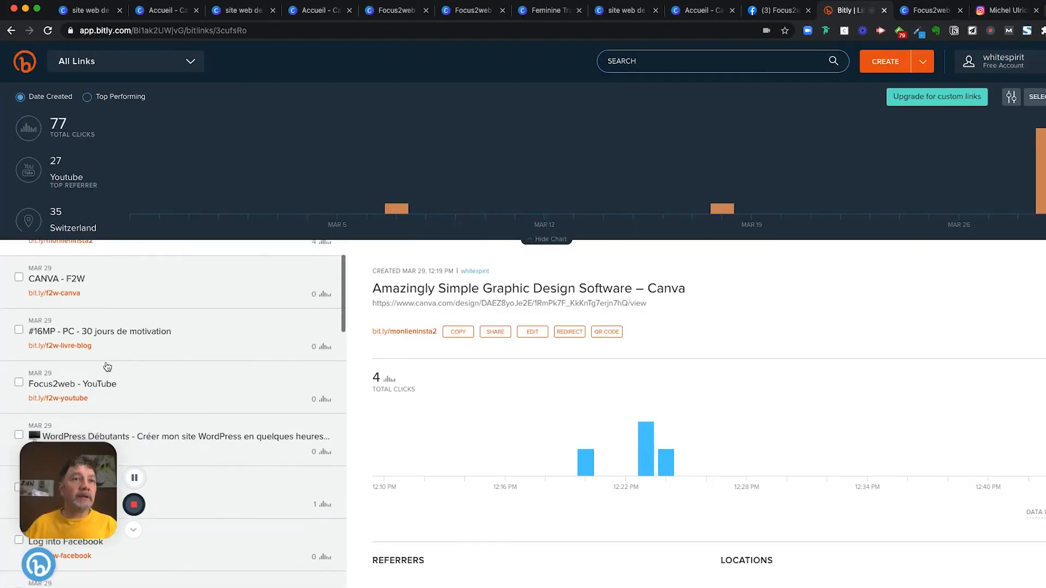
pyautogui.scroll(-4, 107, 366)
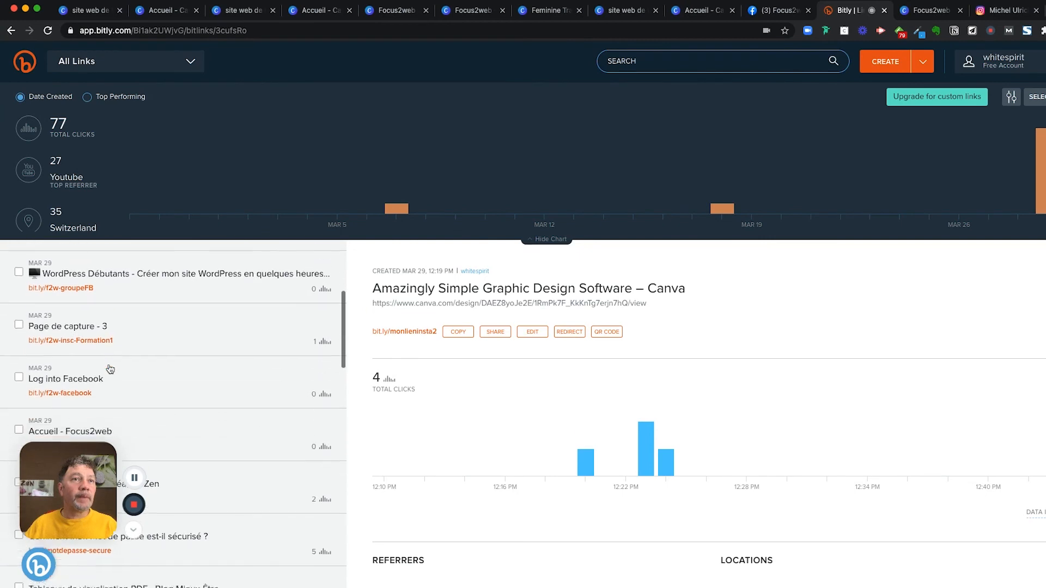
pyautogui.scroll(-2, 110, 375)
pyautogui.click(91, 377)
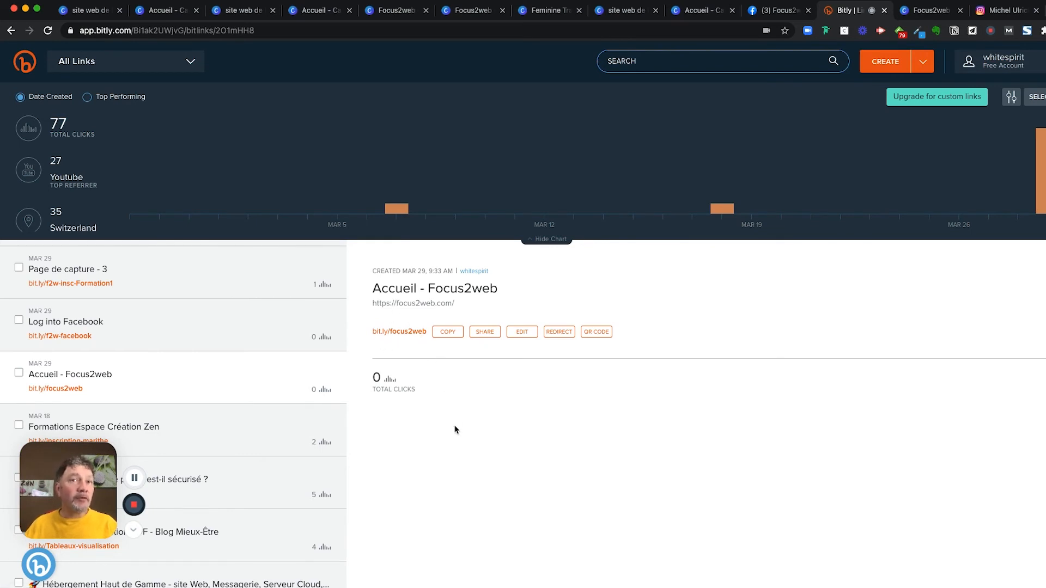
# - Show the details and click chart of Page de capture - 3 (bit.ly/f2w-insc-Formation1)
pyautogui.scroll(-1, 455, 429)
pyautogui.scroll(1, 436, 433)
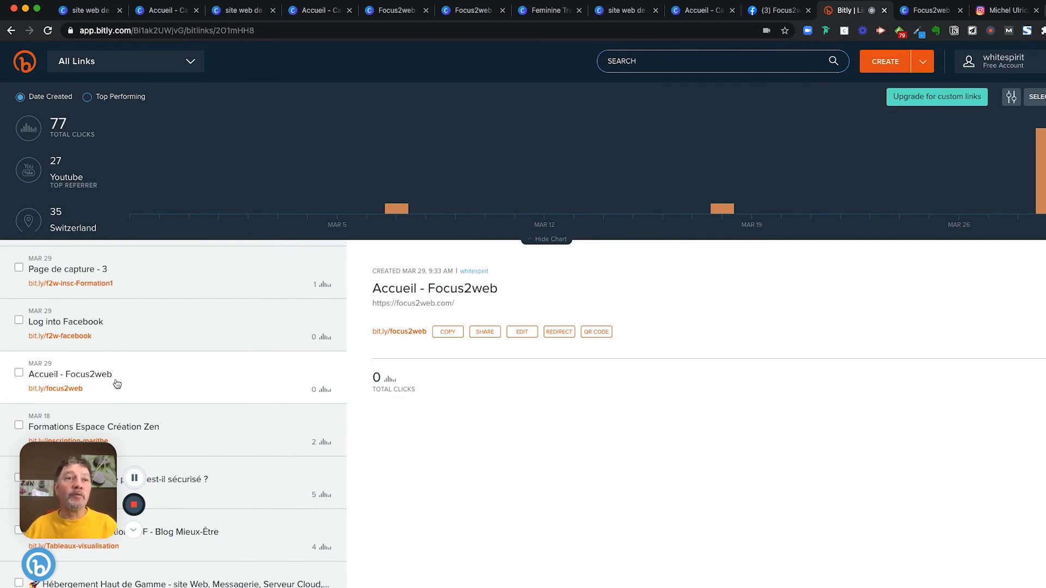
pyautogui.scroll(1, 163, 381)
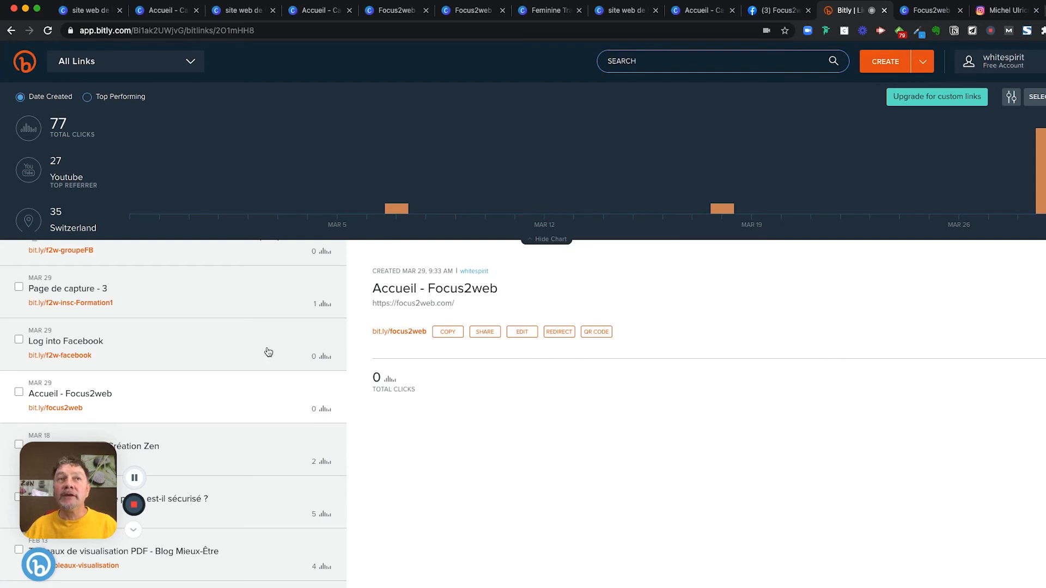
pyautogui.click(220, 303)
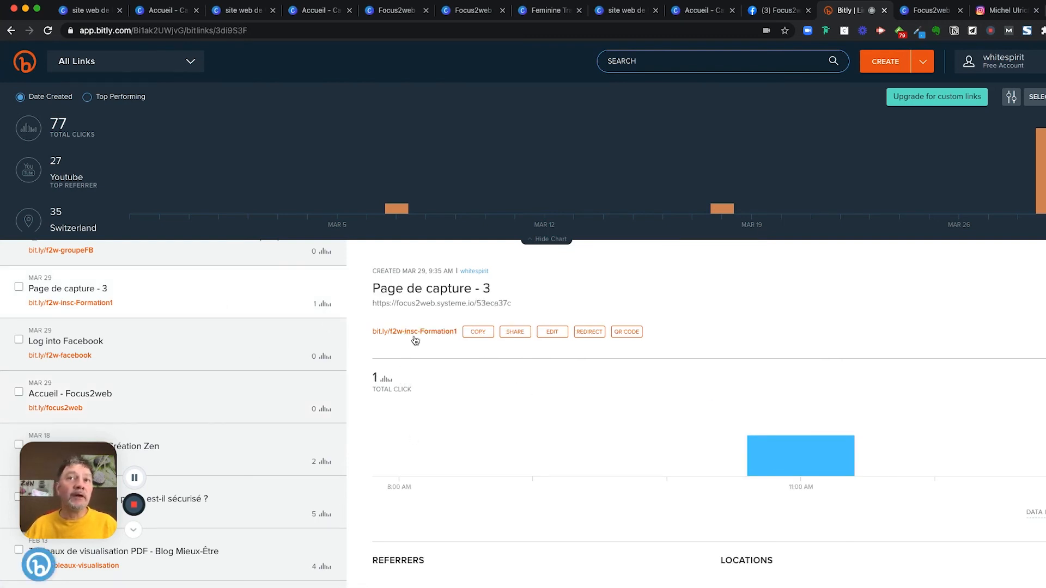
pyautogui.moveTo(805, 456)
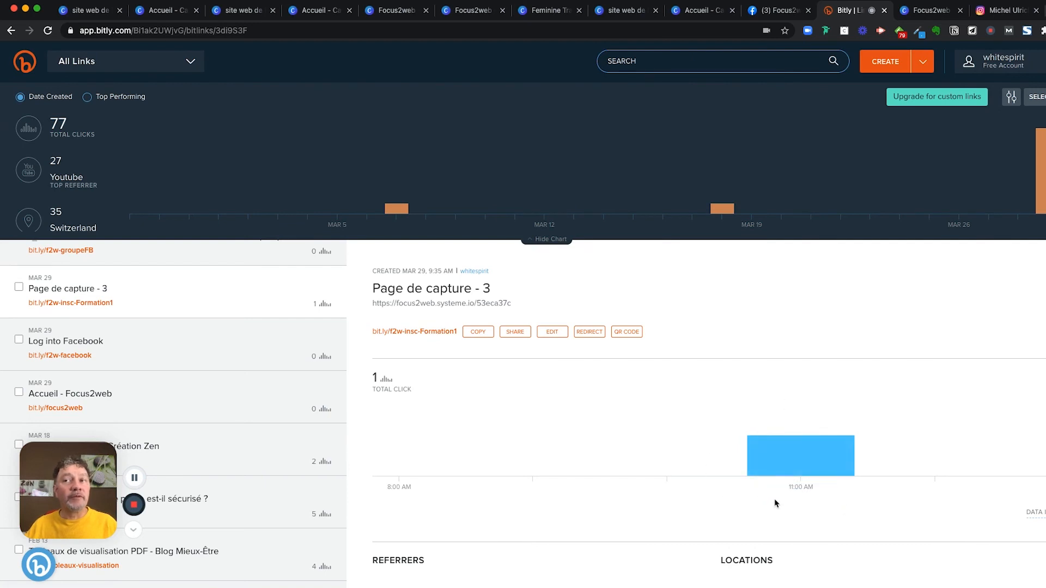
pyautogui.scroll(5, 236, 367)
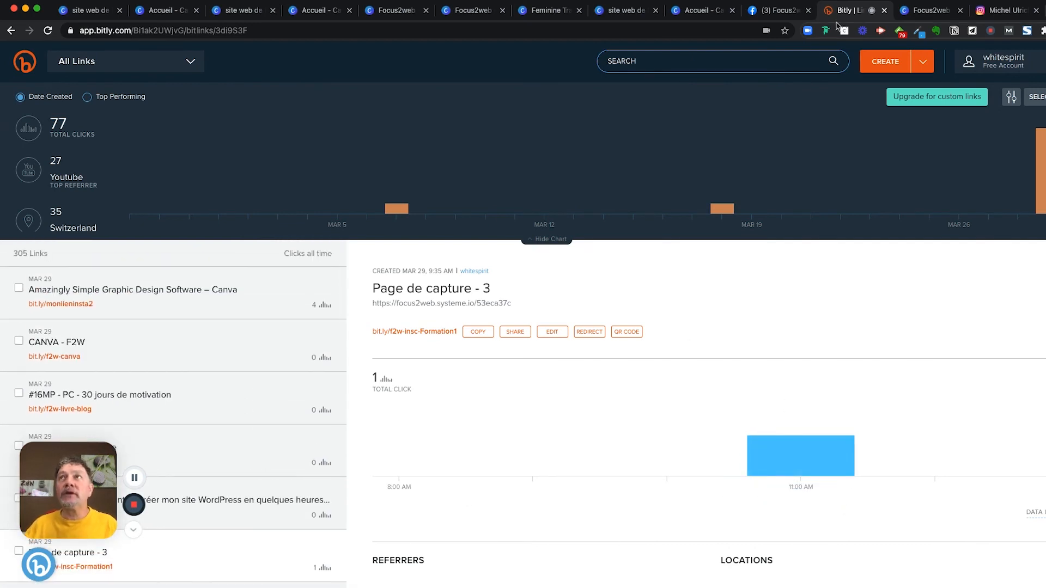
# - Deselect the Le Site button in Focus2web, then return to the 'site web de lien en bio' template results
pyautogui.click(388, 12)
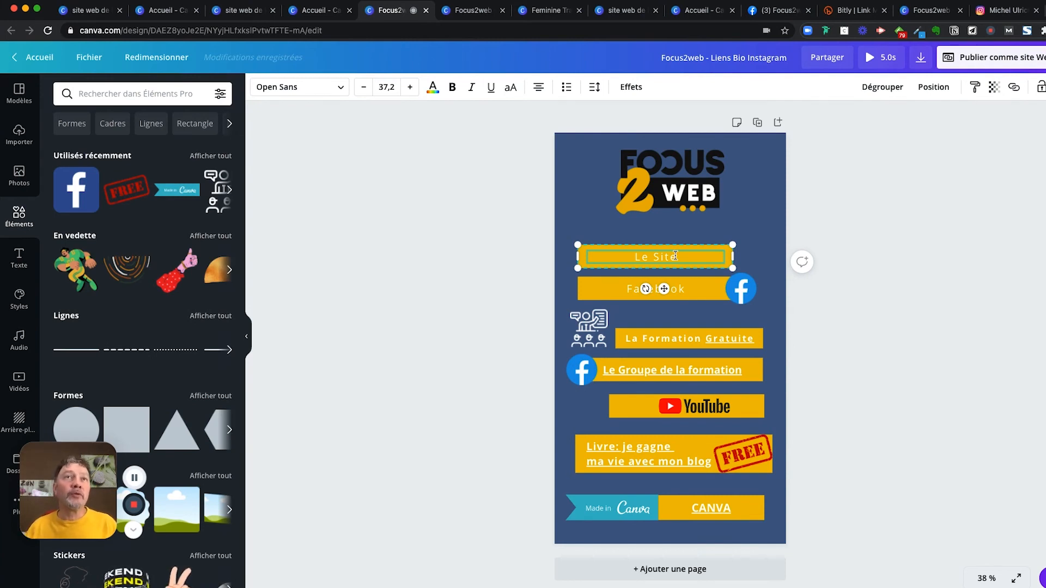
pyautogui.click(946, 266)
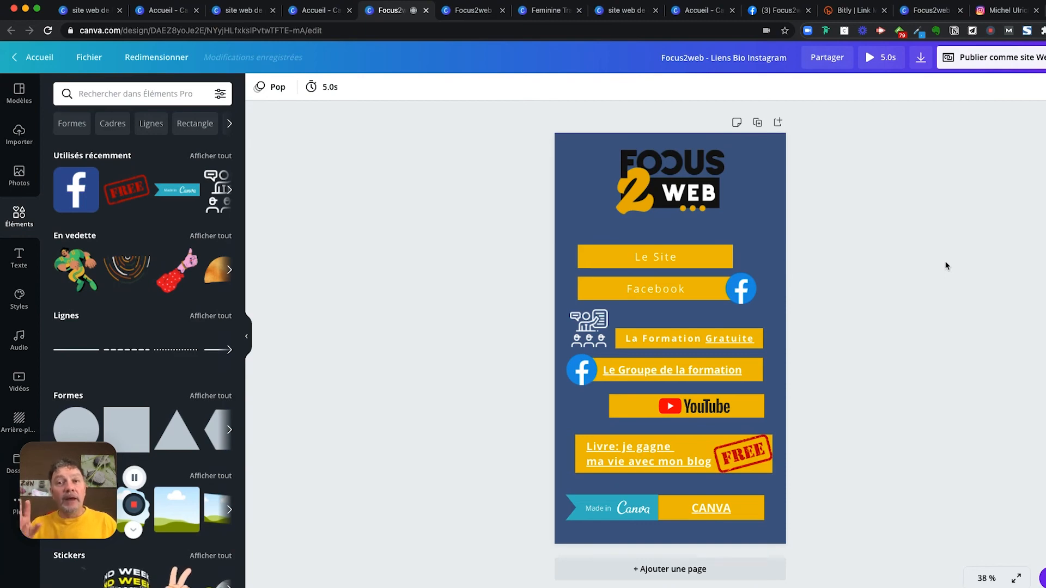
pyautogui.click(236, 13)
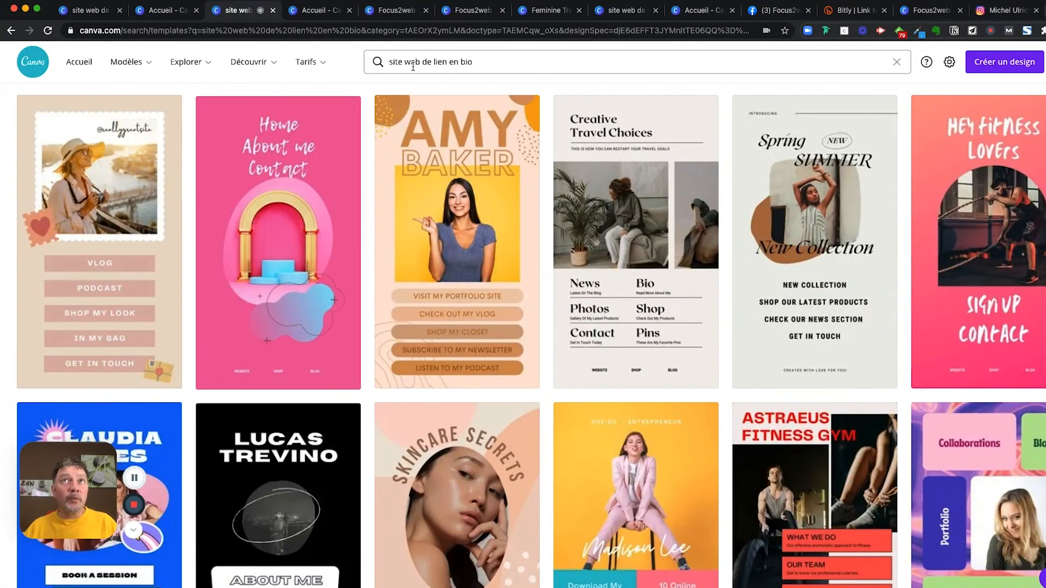
pyautogui.moveTo(519, 185)
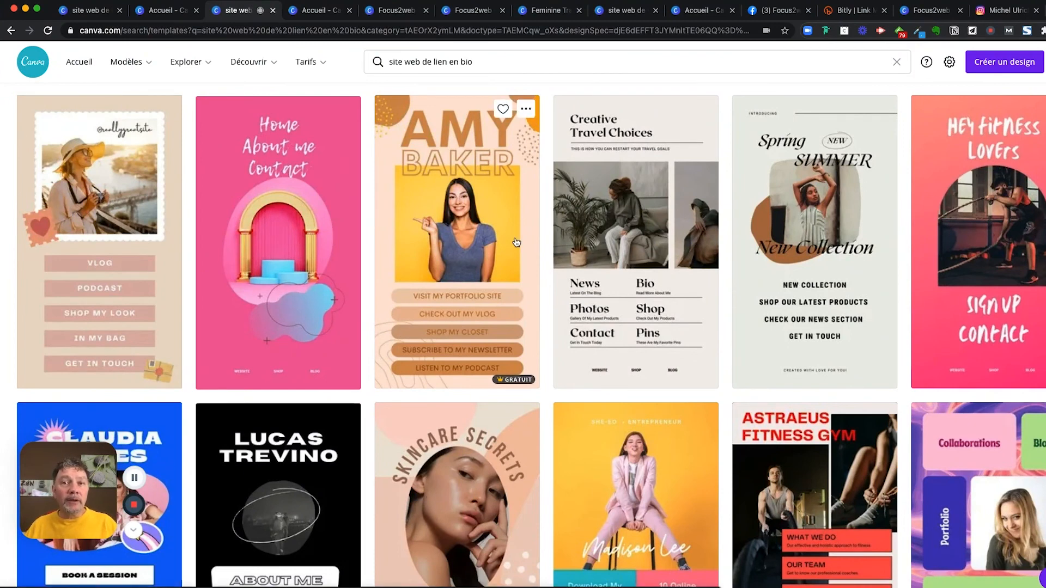